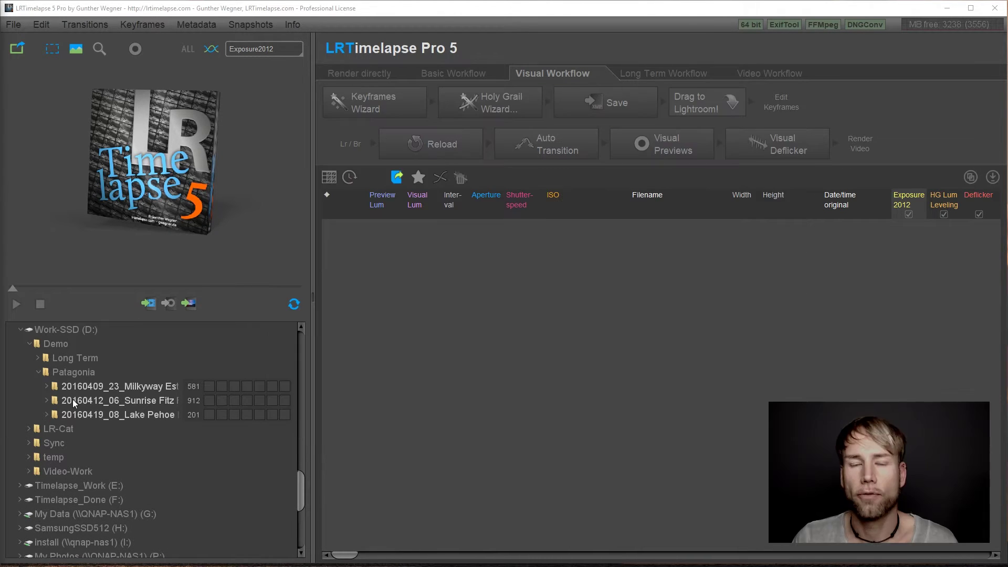
Run Batch initialization / Camera Previews on the Patagonia folder, including all three subfolders
left_click(115, 385)
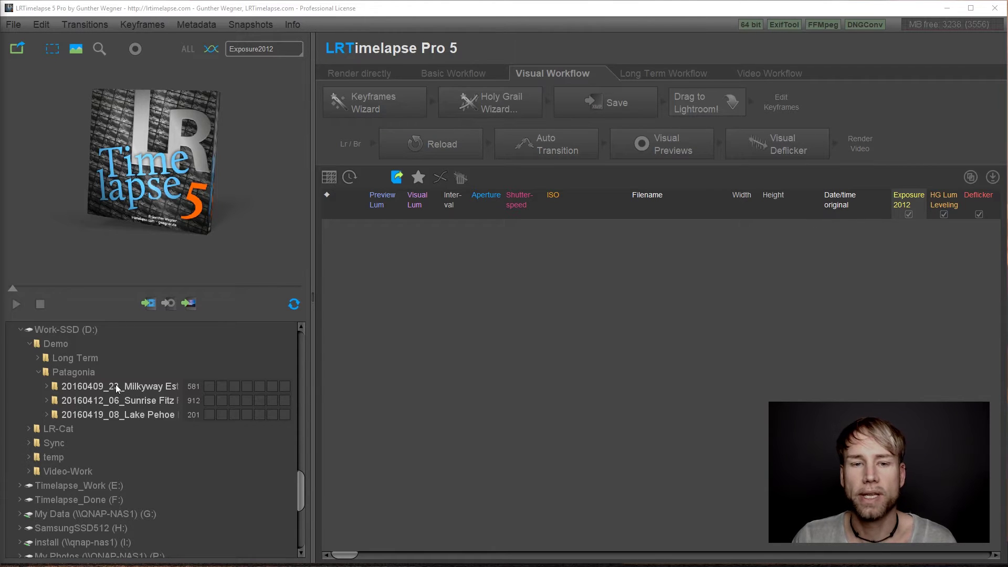
right_click(71, 373)
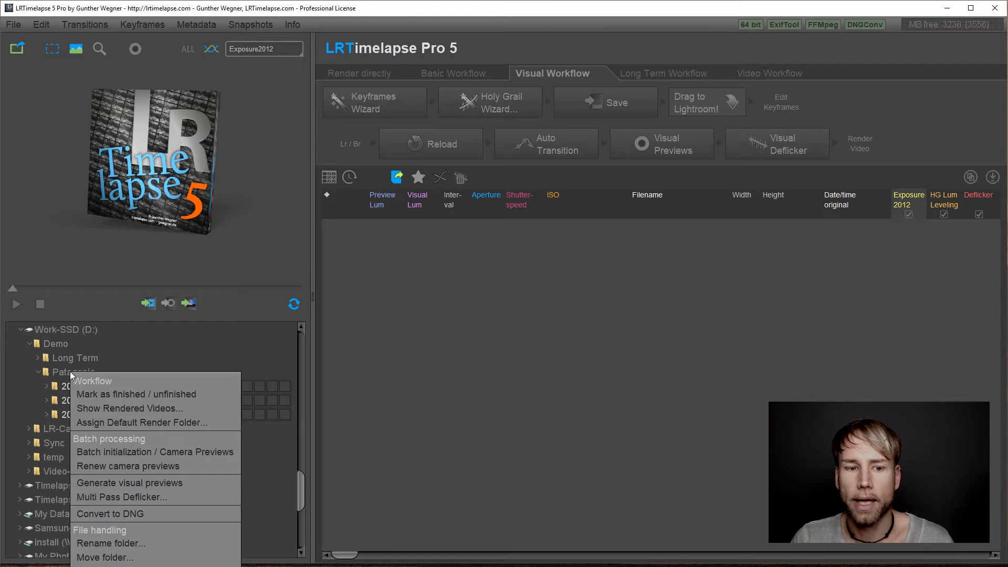
left_click(94, 452)
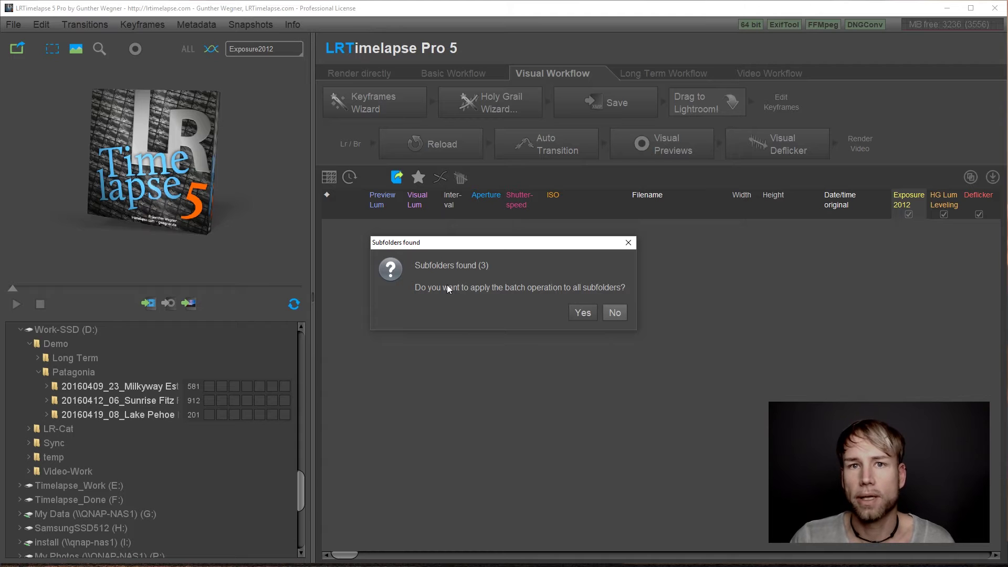
left_click(581, 312)
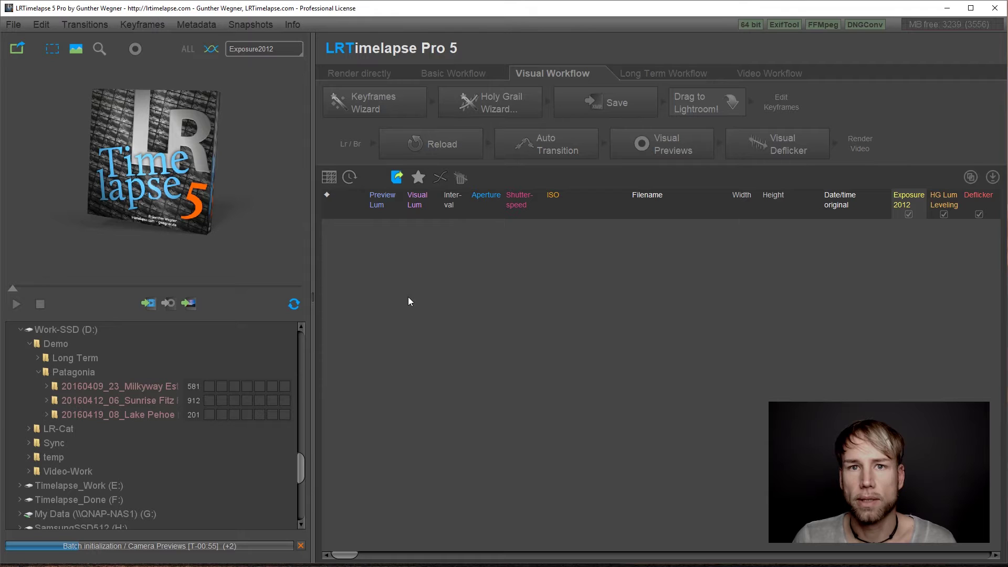
Reload the Patagonia folder while the Milkyway sequence finishes initializing
left_click(74, 372)
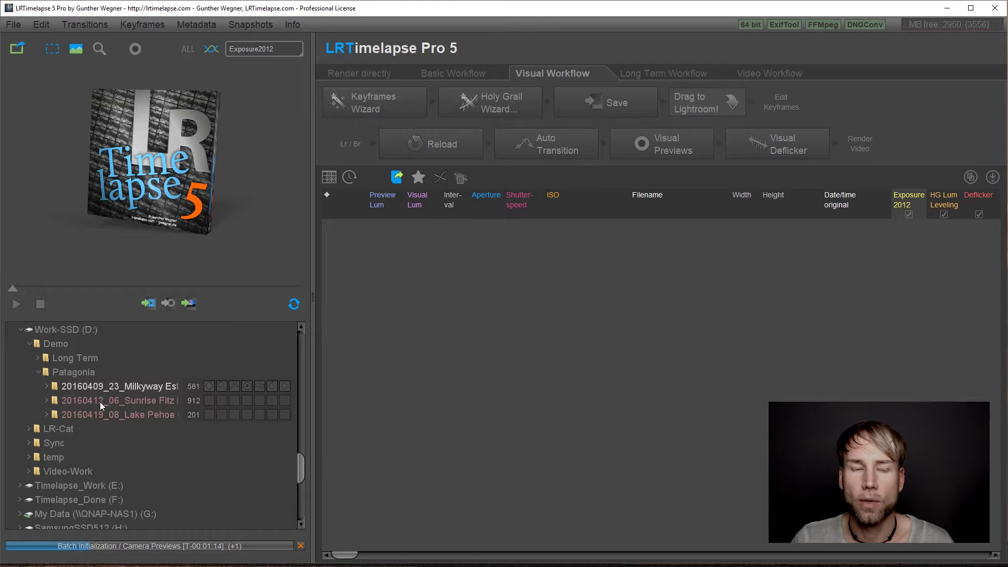
Give the 581-frame Milkyway sequence 5 keyframes with the Keyframes Wizard
left_click(129, 387)
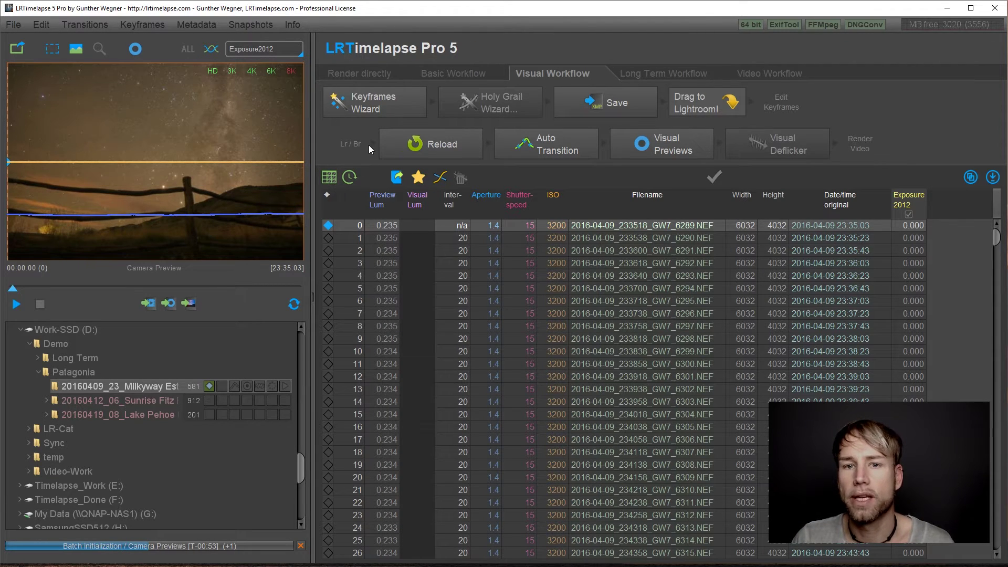
left_click(354, 98)
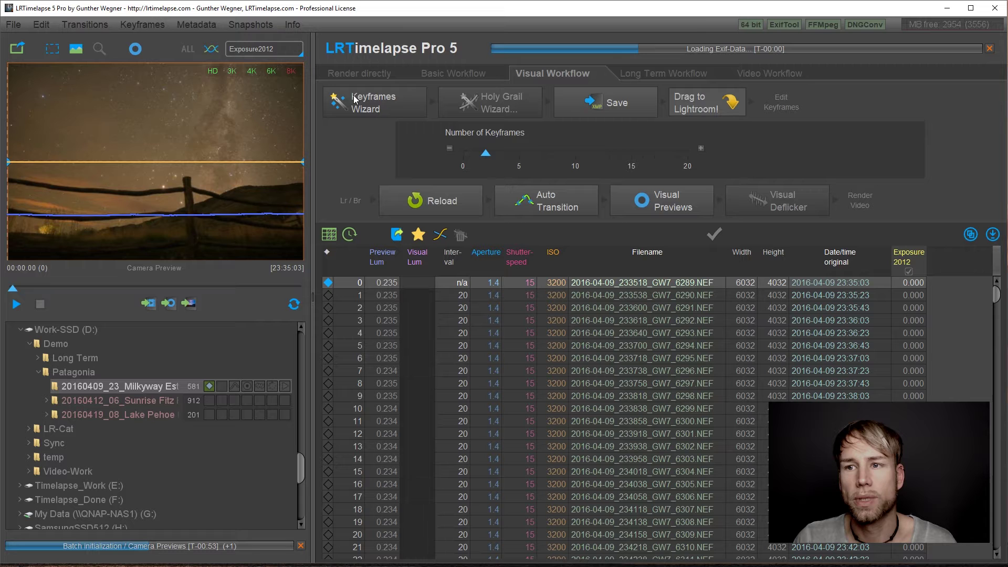
left_click_drag(12, 287, 298, 286)
left_click_drag(486, 153, 523, 158)
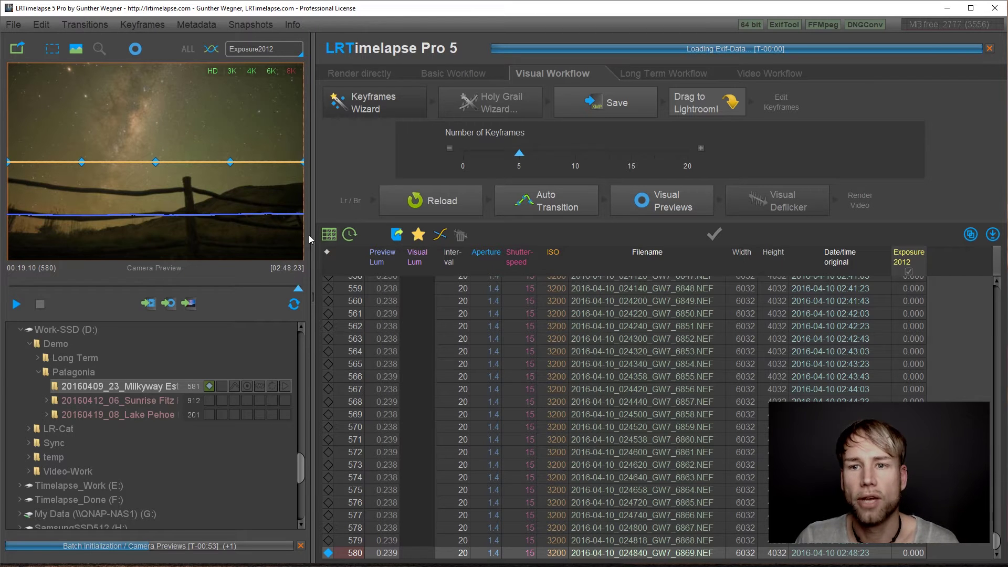
left_click(629, 104)
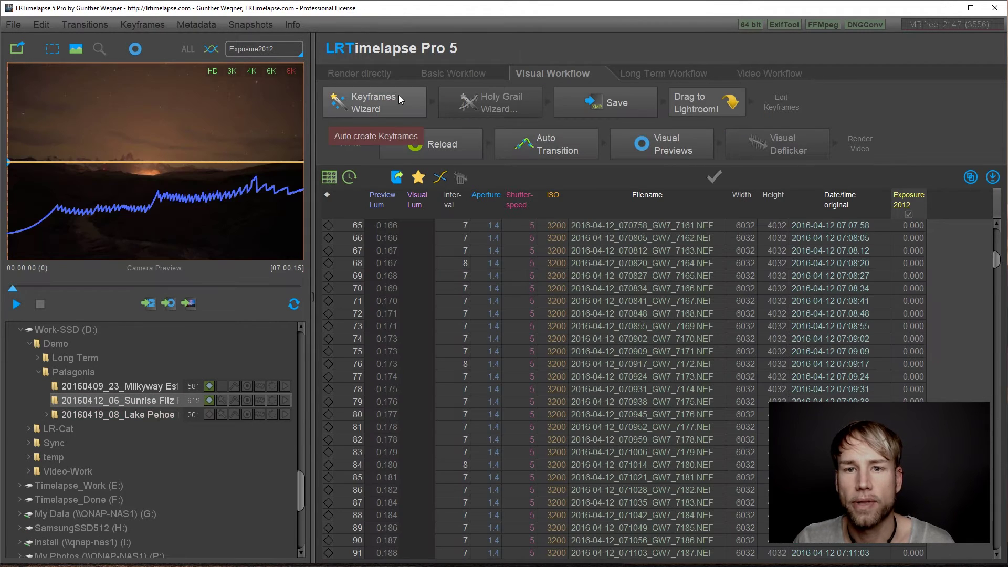
Give the Sunrise sequence 10 keyframes and apply Holy Grail Wizard leveling
left_click(365, 109)
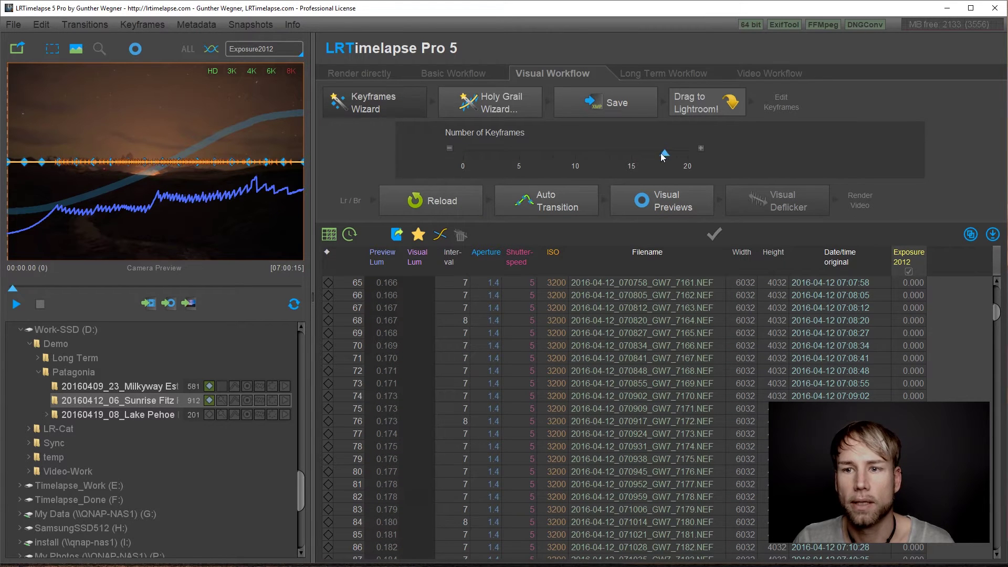
left_click_drag(663, 158, 576, 155)
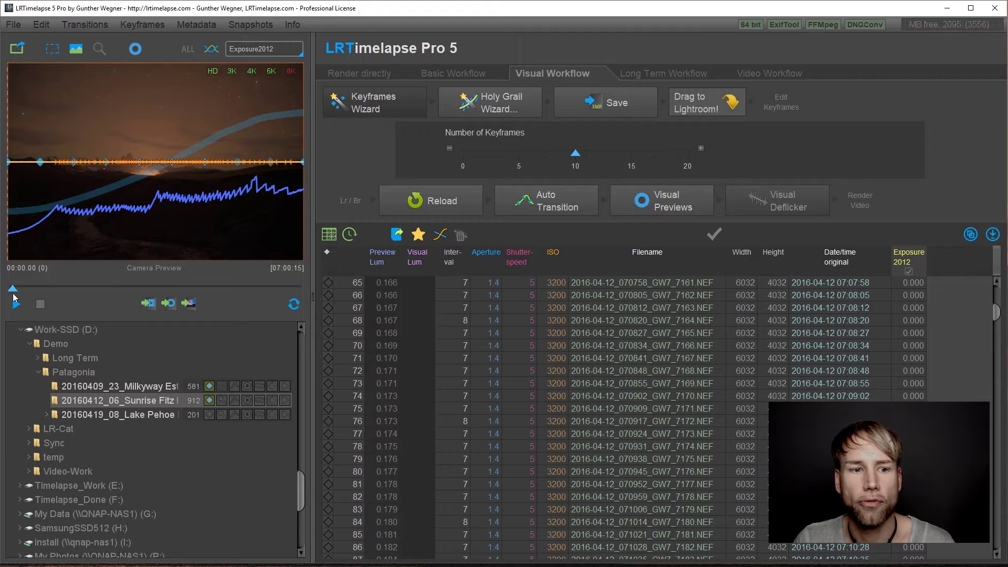
left_click_drag(13, 288, 255, 284)
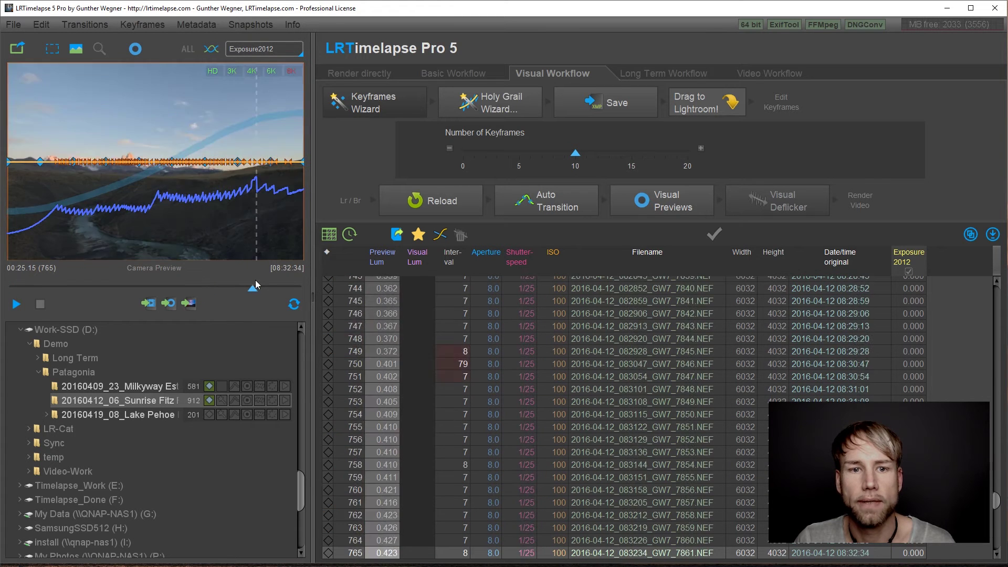
left_click(489, 102)
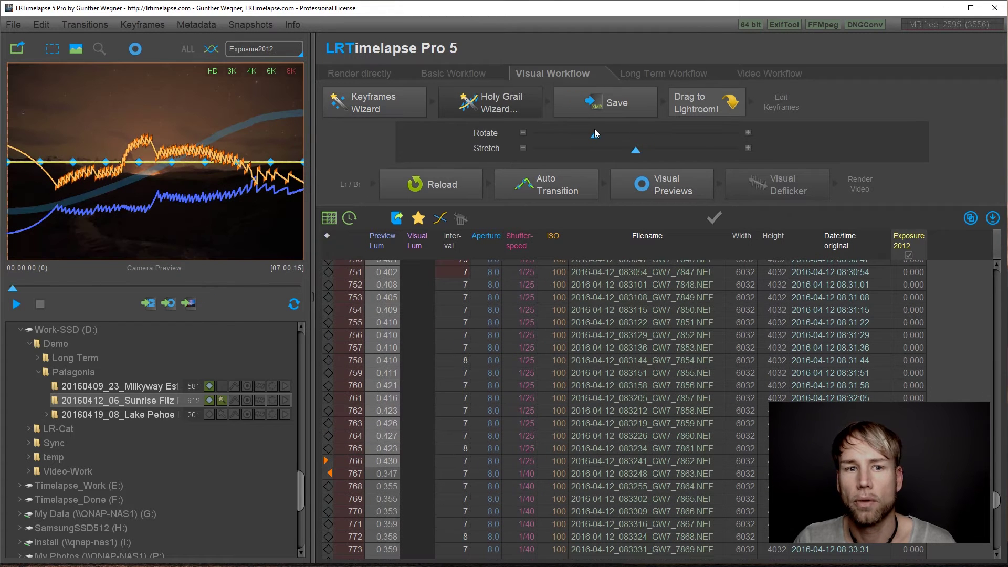
left_click(589, 100)
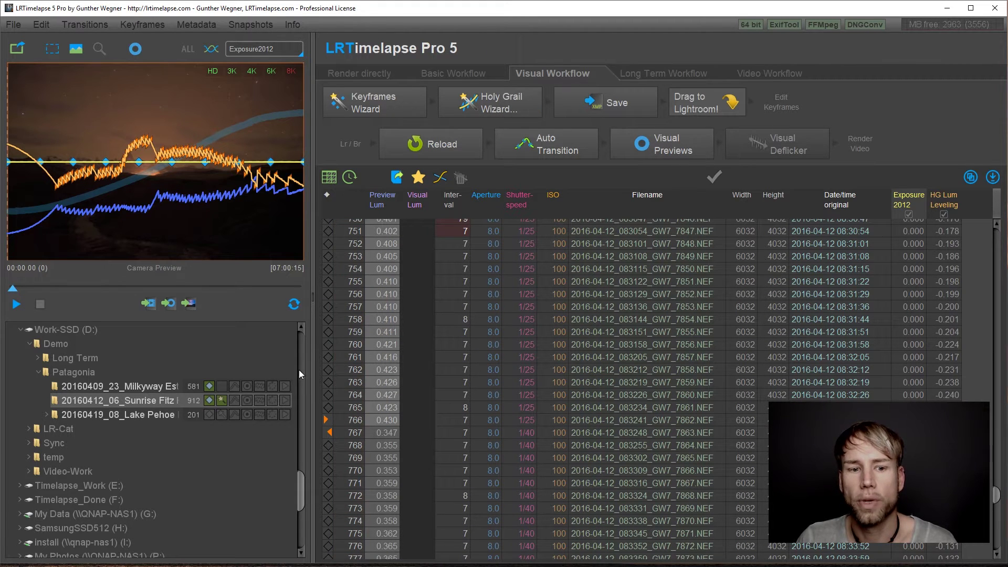
Load the Lake Pehoe sequence, auto-create its keyframes, and review frames 33 to 200
left_click(118, 414)
left_click(420, 107)
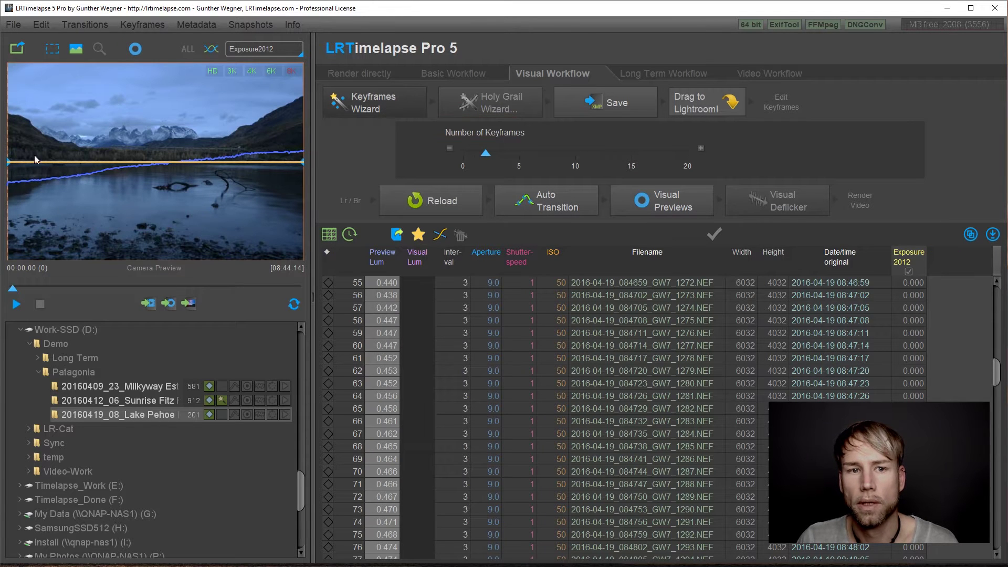
left_click(197, 288)
left_click_drag(196, 288, 298, 286)
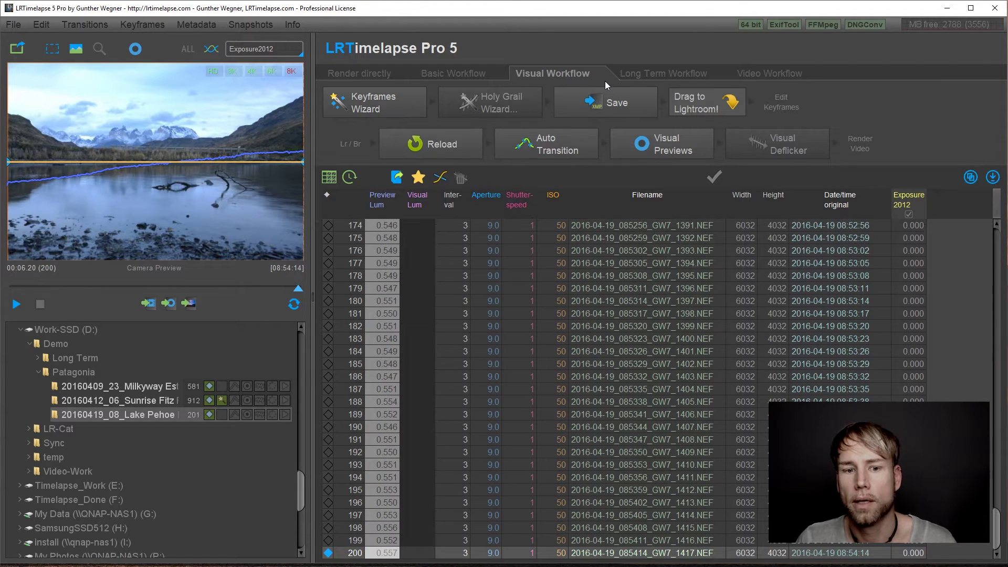
key("Home")
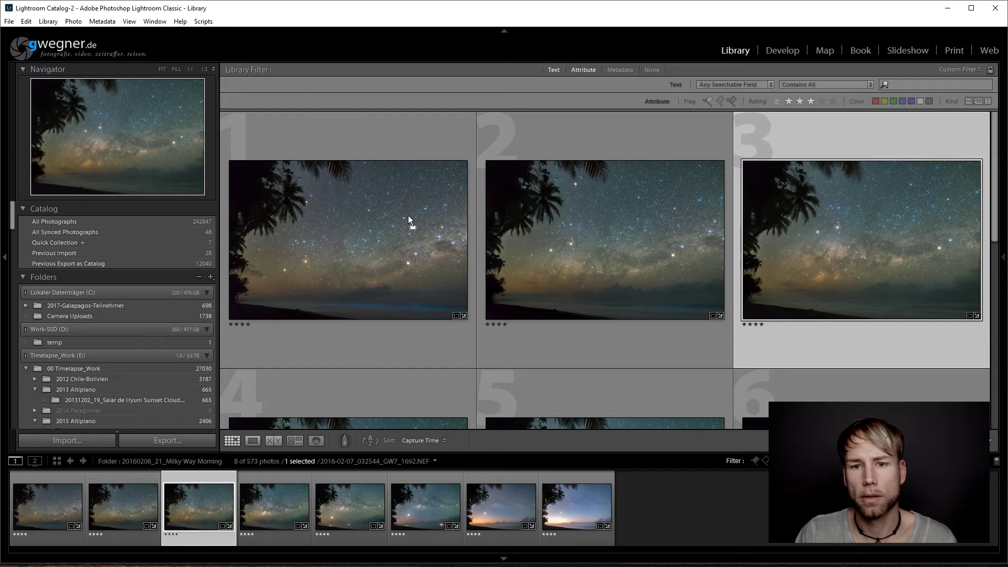
Add the Lake Pehoe Mirror folder to the catalog in place with Ctrl+Shift+I Import
key("ctrl+shift+i")
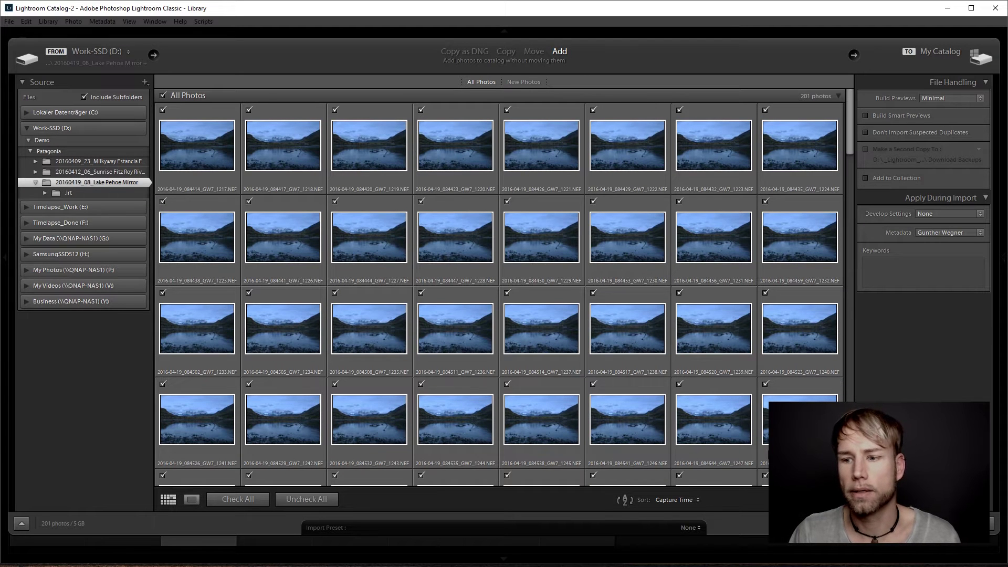
left_click(940, 525)
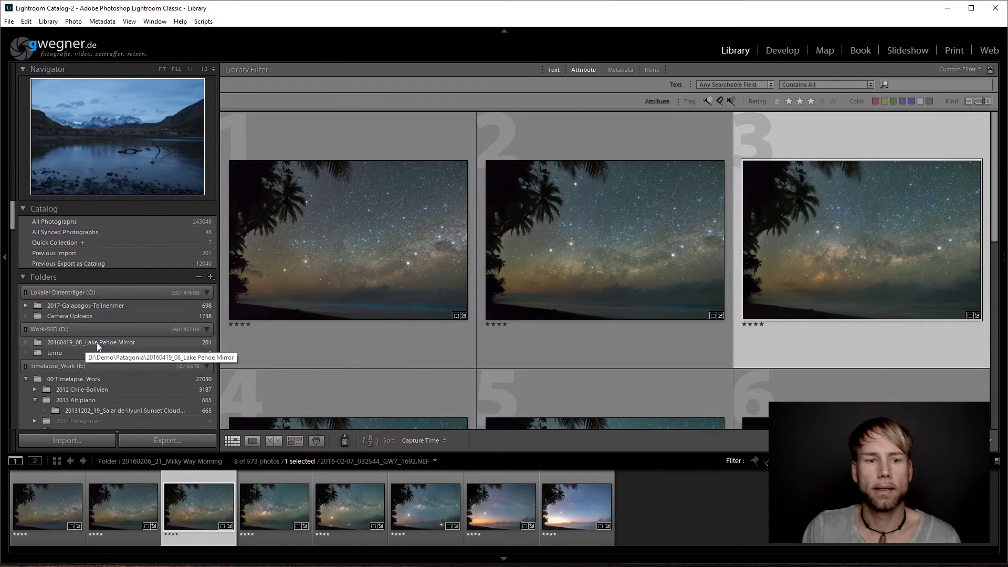
Show the Lake Pehoe Mirror photos and reveal their parent Patagonia folder
left_click(96, 342)
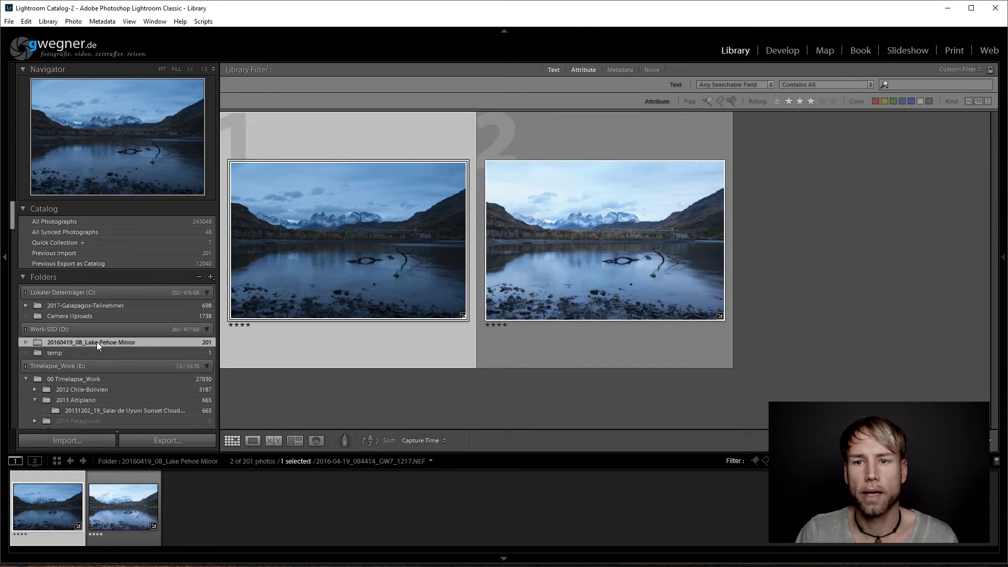
right_click(94, 342)
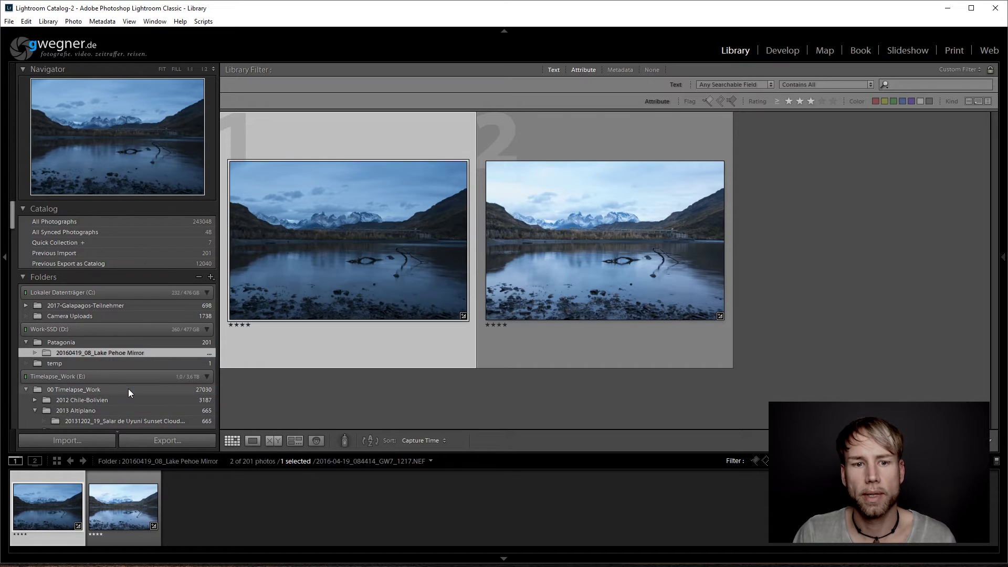
right_click(62, 342)
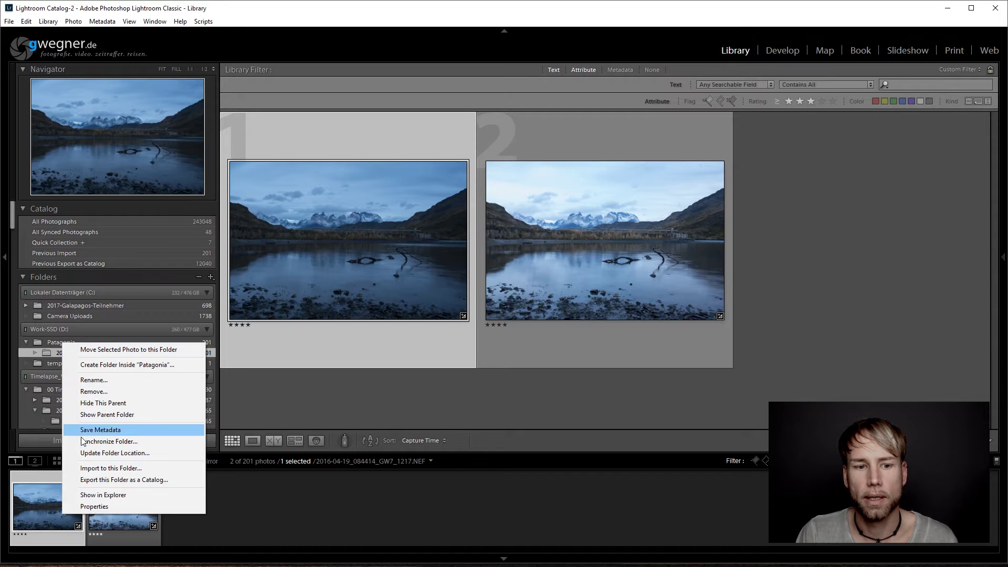
Synchronize the Patagonia folder and import the 1493 new photos in place
left_click(109, 441)
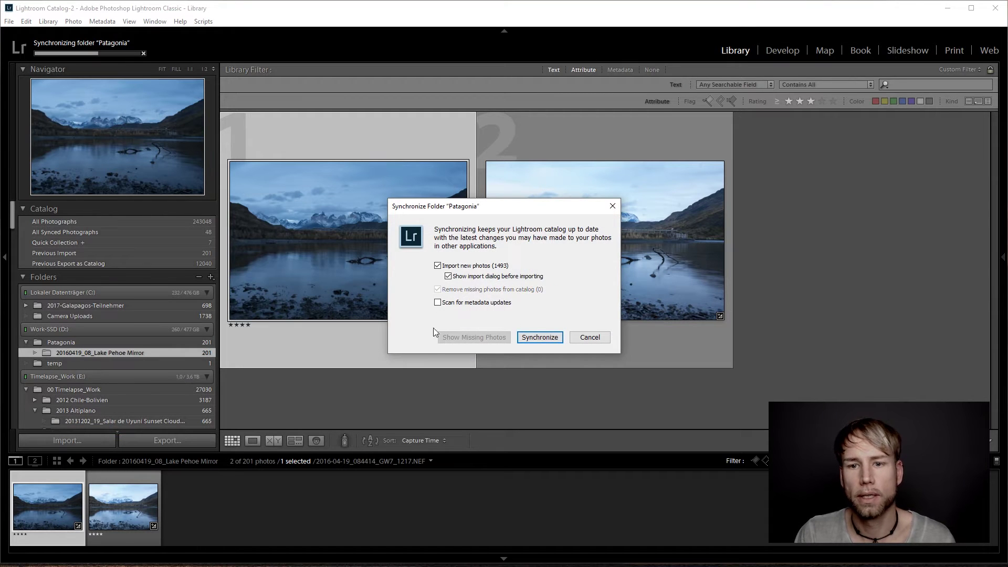
left_click(525, 339)
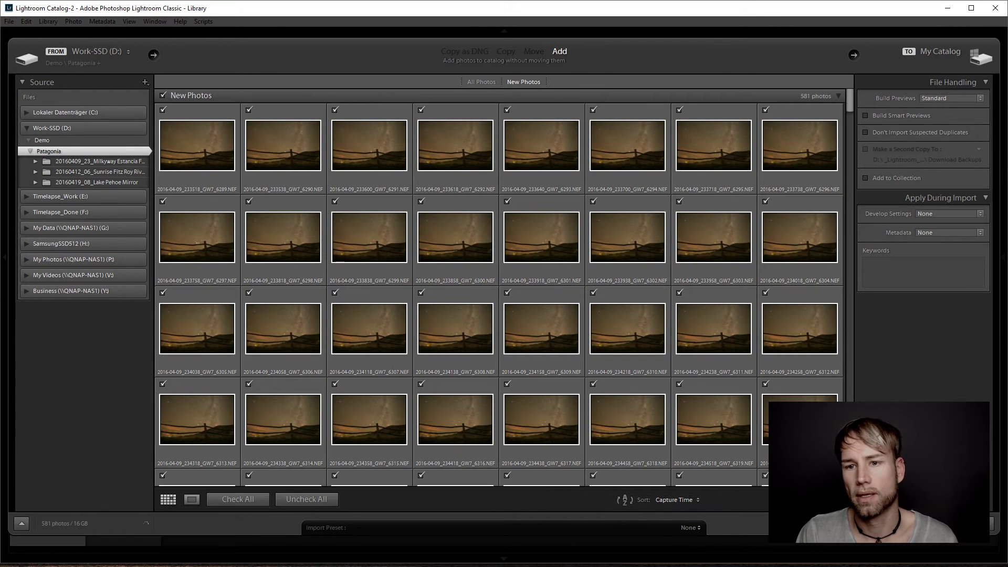
left_click(932, 525)
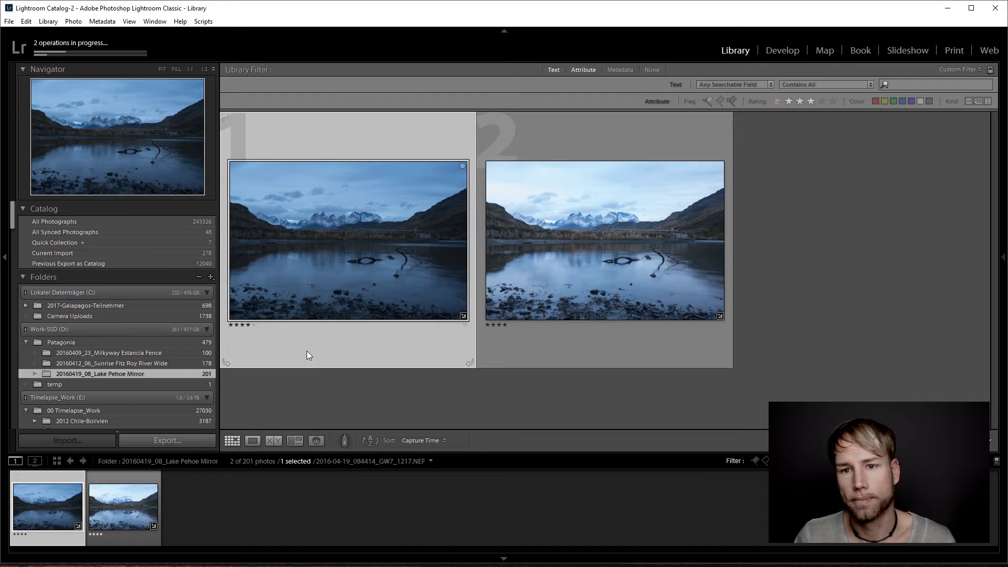
Filter the whole Patagonia folder by 01 LRTS Keyframes and select the first Milky Way photo
left_click(65, 341)
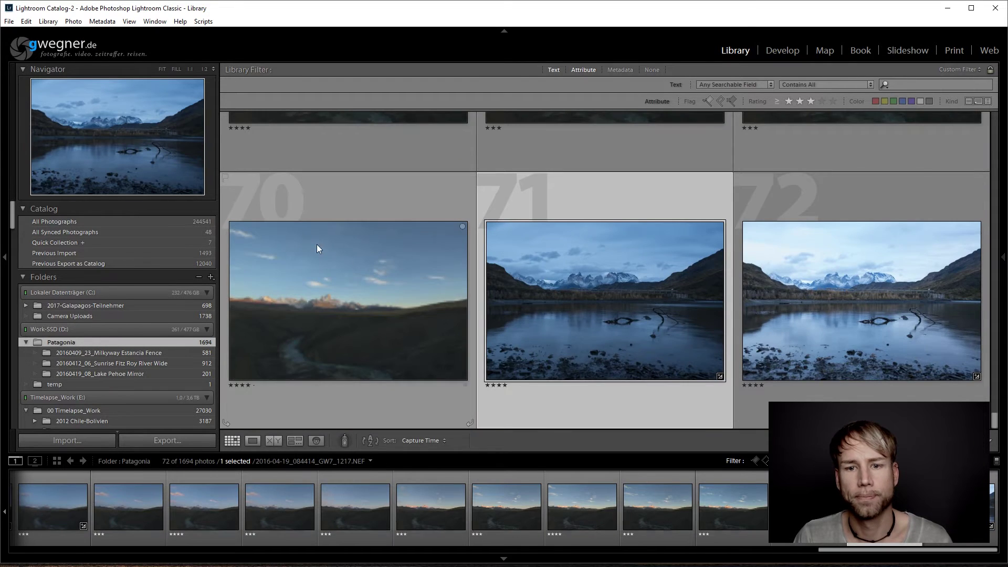
scroll(377, 266, "up", 10)
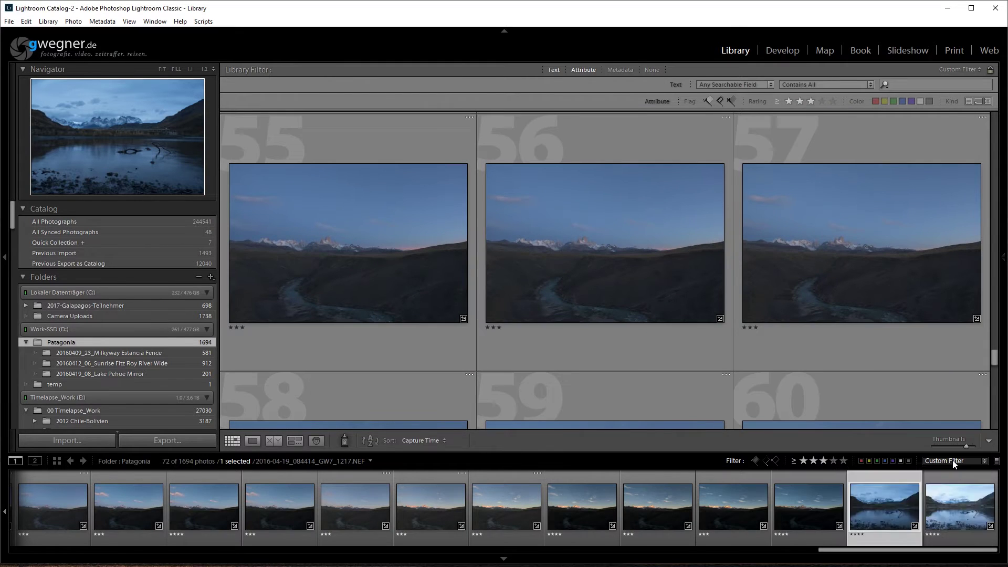
left_click(954, 462)
left_click(950, 501)
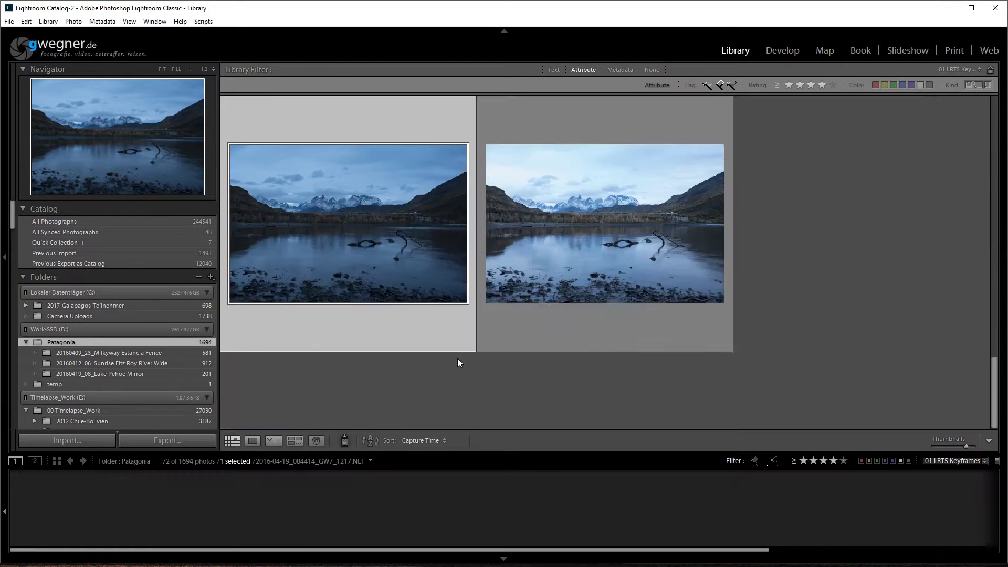
scroll(468, 355, "up", 3)
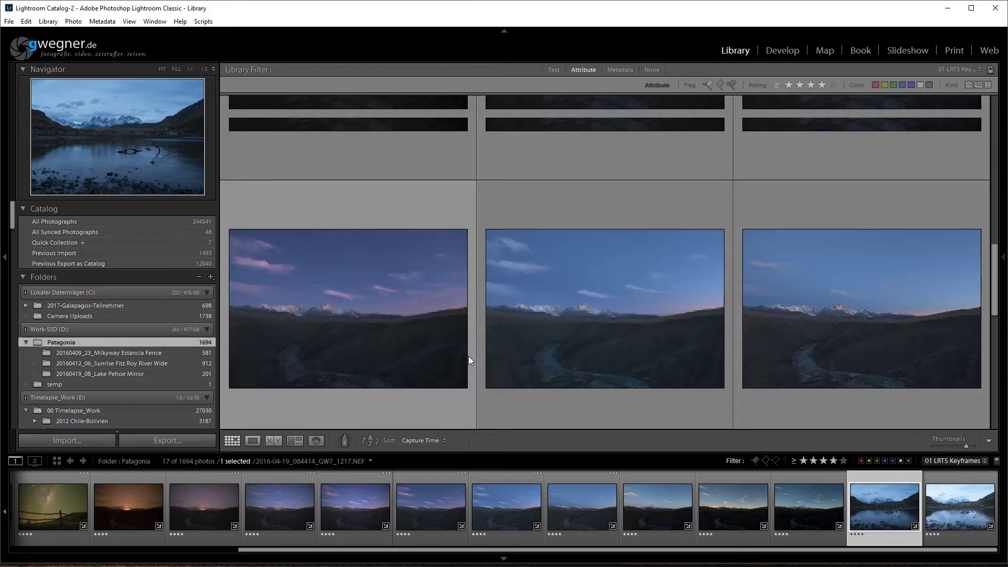
scroll(472, 357, "up", 5)
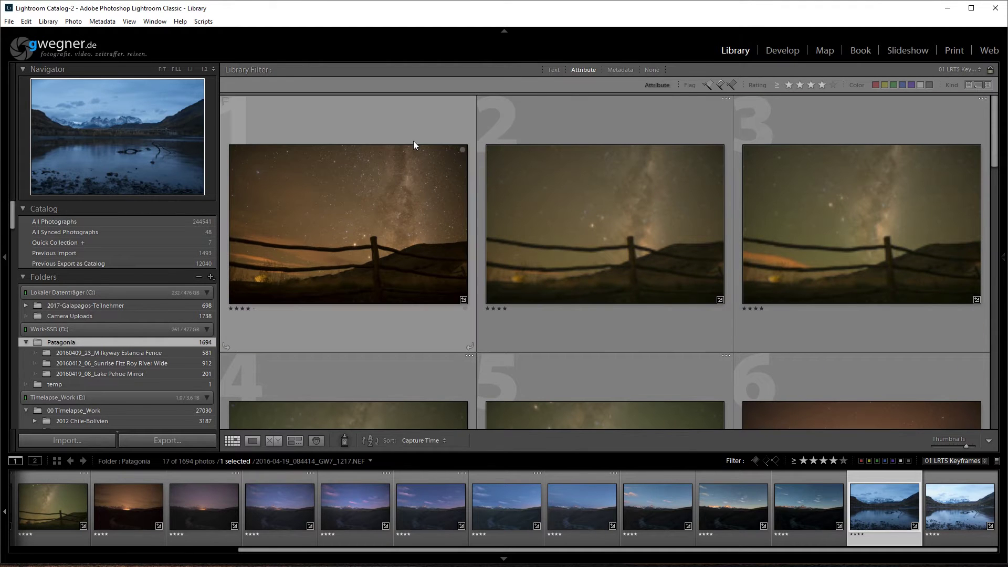
left_click(304, 162)
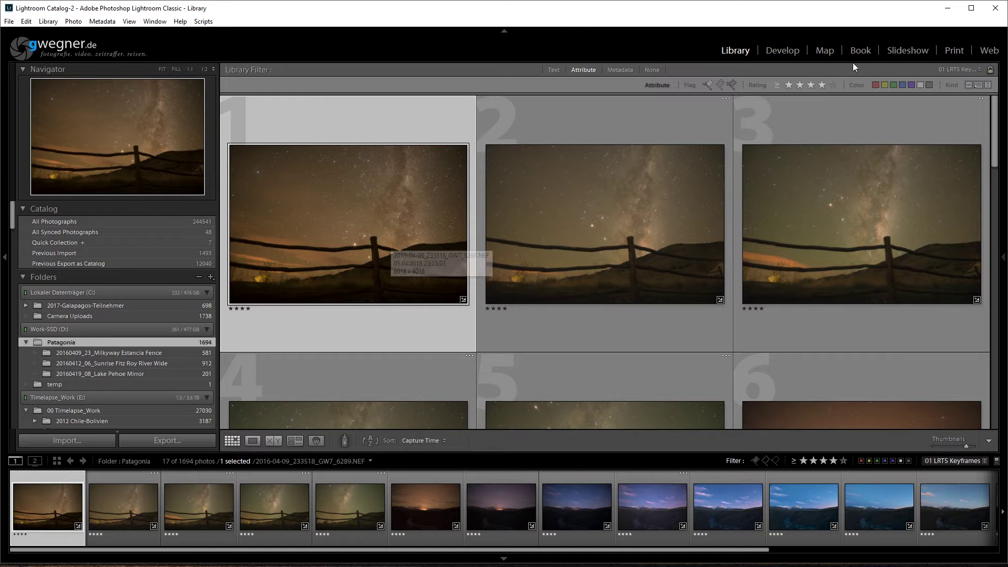
Grade the first Milky Way keyframe: cooler white balance, lower highlights, lifted shadows, deeper blacks
key("d")
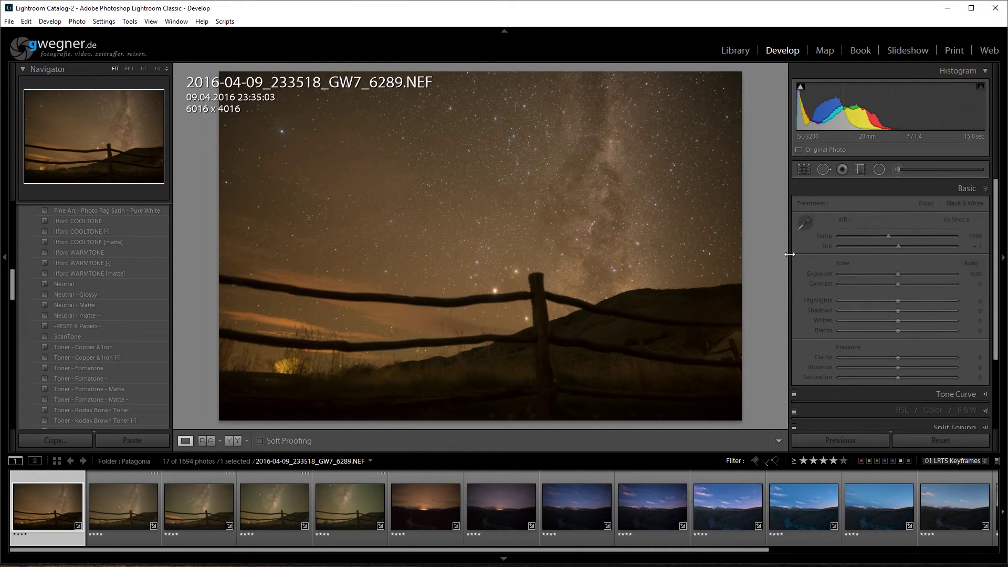
left_click_drag(887, 236, 852, 236)
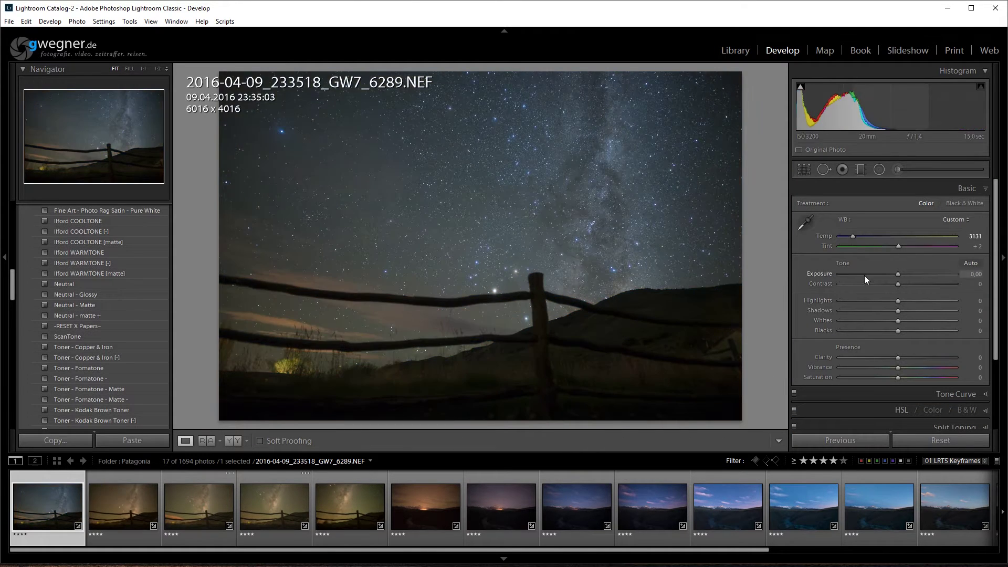
left_click_drag(897, 300, 938, 311)
mouse_move(898, 321)
left_mouse_down()
mouse_move(925, 319)
mouse_move(889, 330)
left_mouse_up()
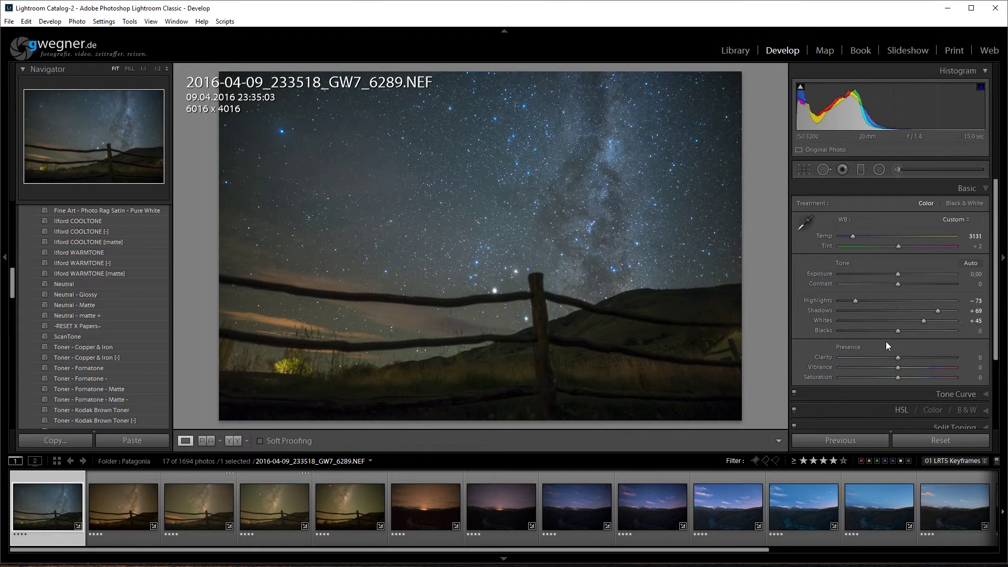
left_click(350, 504, "shift")
key("ctrl+alt+shift+s")
Step through the remaining Milky Way keyframes, syncing settings between neighbours
left_click(110, 484)
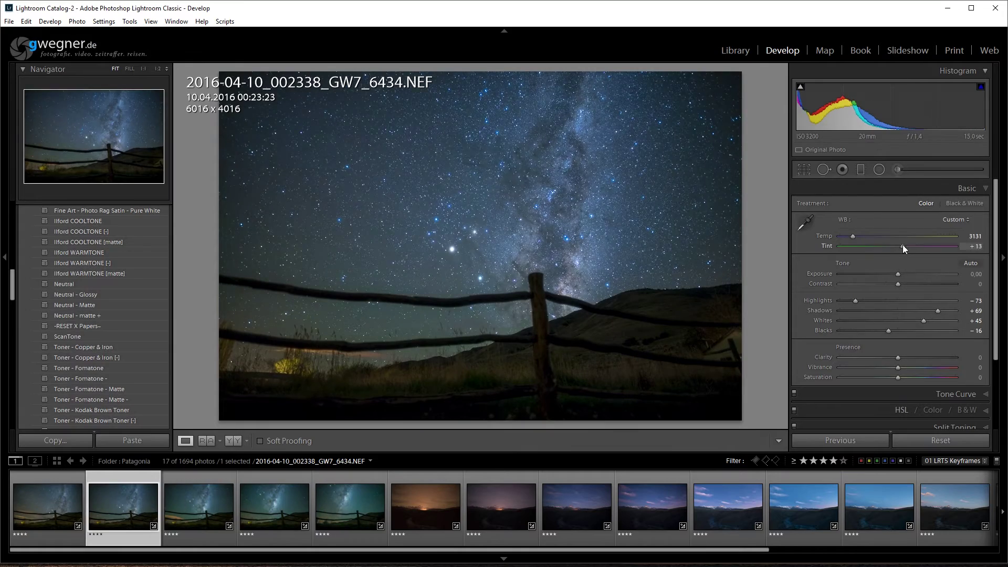
left_click(198, 494, "shift")
key("ctrl+alt+shift+s")
left_click(198, 493)
left_click(274, 493, "ctrl")
left_click(344, 486)
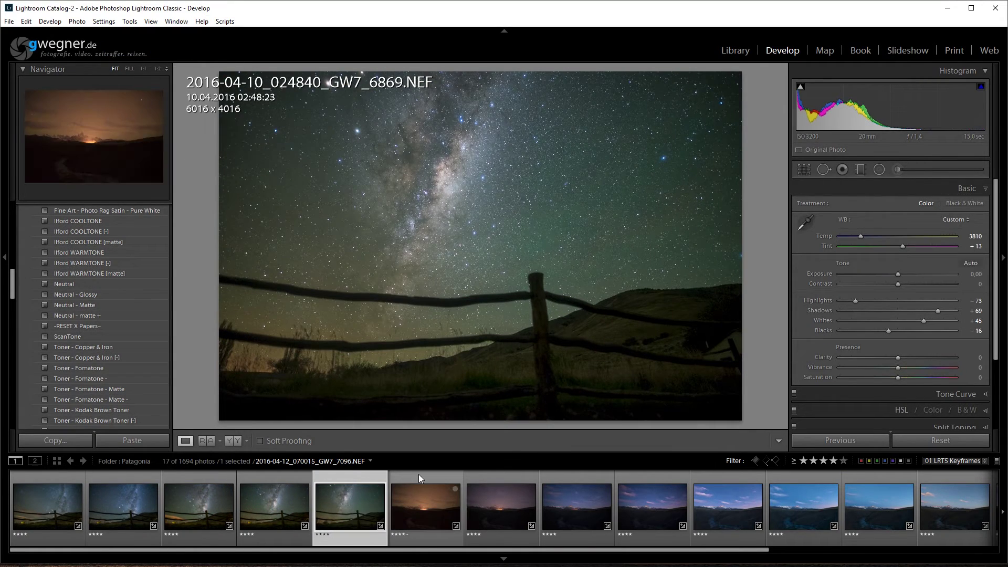
Grade the first Fitz Roy sunrise keyframe: exposure +0.39, whites +32, blacks −16, cooler white balance
left_click(418, 474)
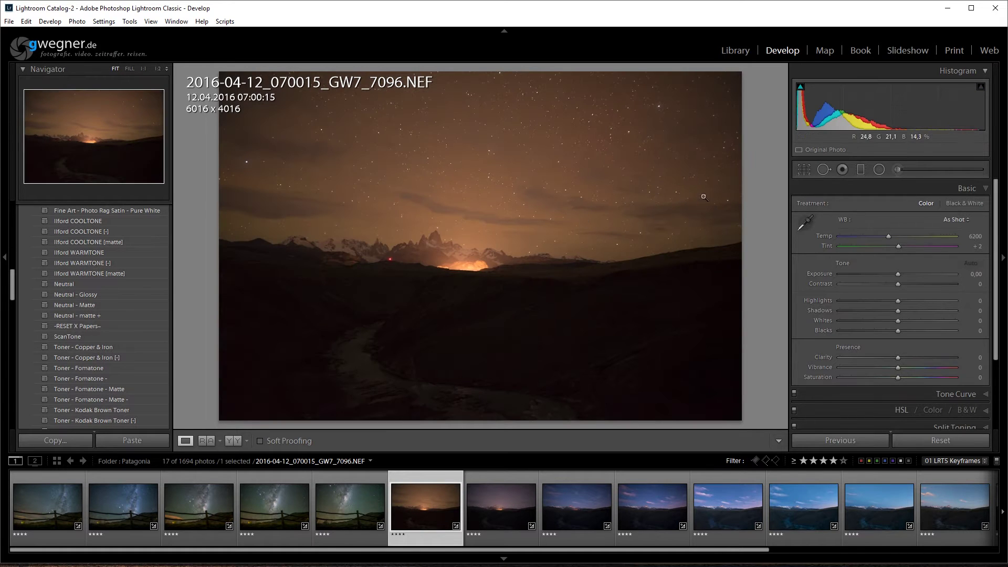
key("ctrl+alt+v")
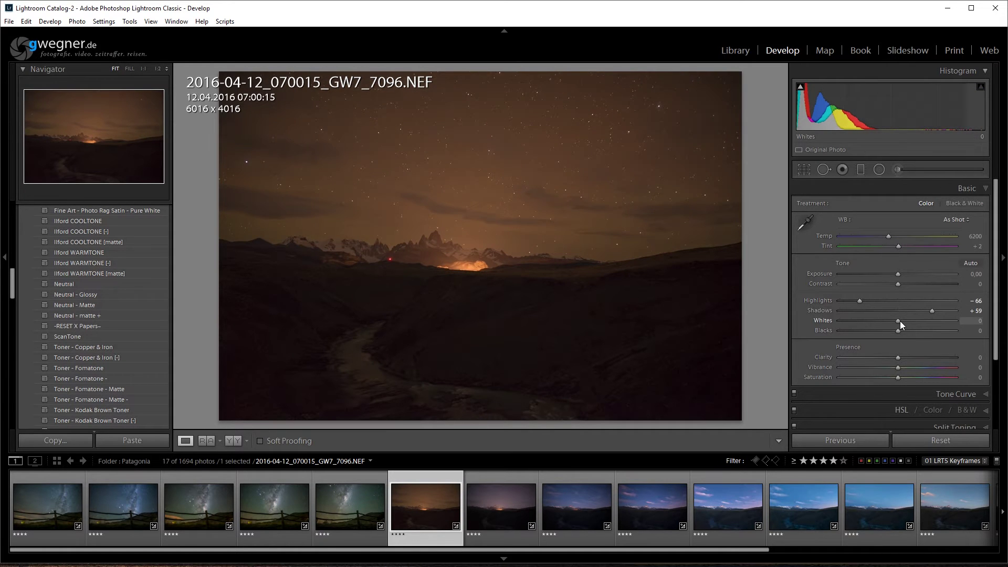
left_click_drag(899, 320, 913, 322)
left_click_drag(899, 277, 902, 275)
left_click_drag(889, 318, 892, 319)
left_click_drag(897, 330, 886, 329)
left_click_drag(889, 236, 851, 236)
key("ctrl+alt+shift+s")
Step through the later sunrise keyframes and sync their settings
key("Right")
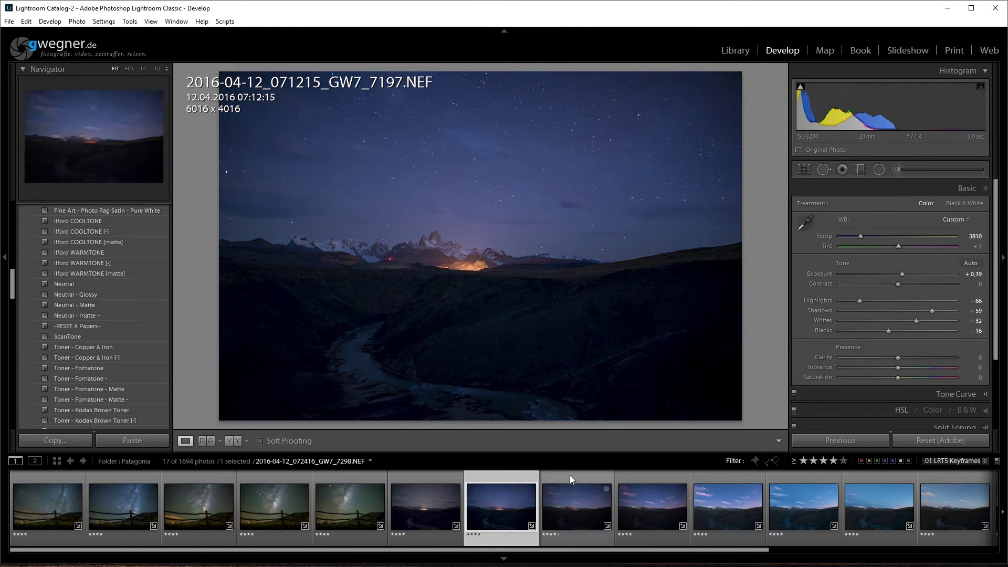
key("m")
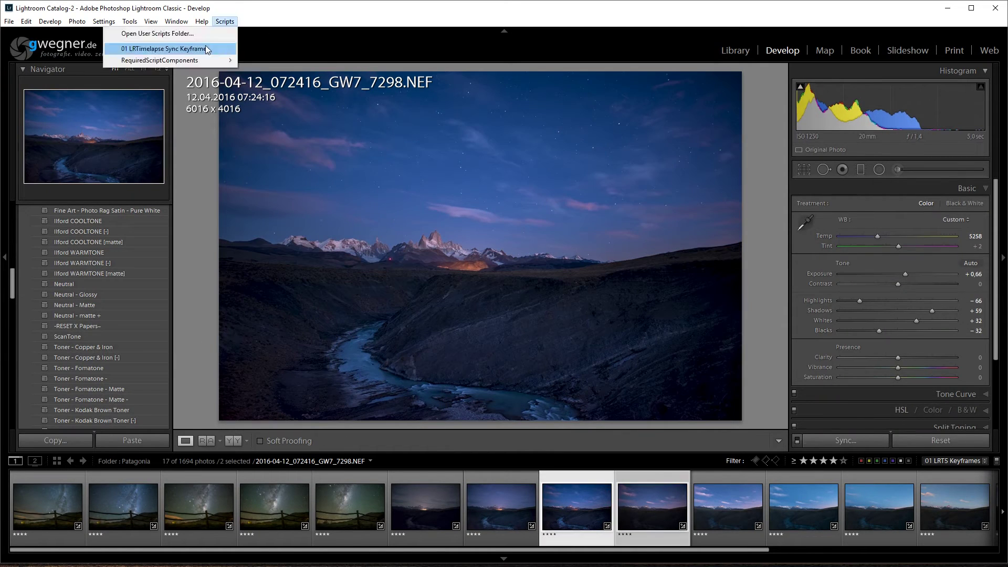
left_click(190, 49)
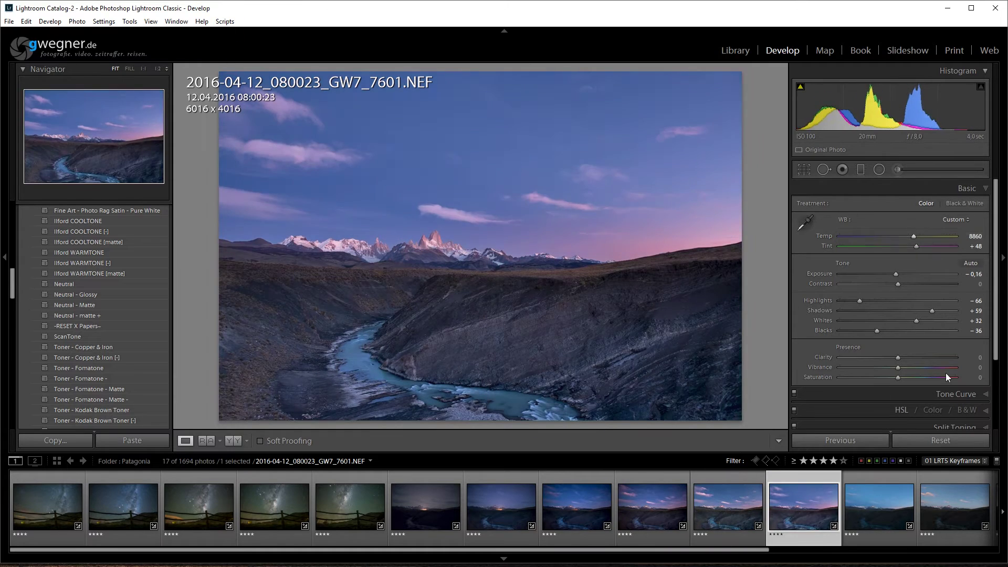
scroll(94, 315, "up", 5)
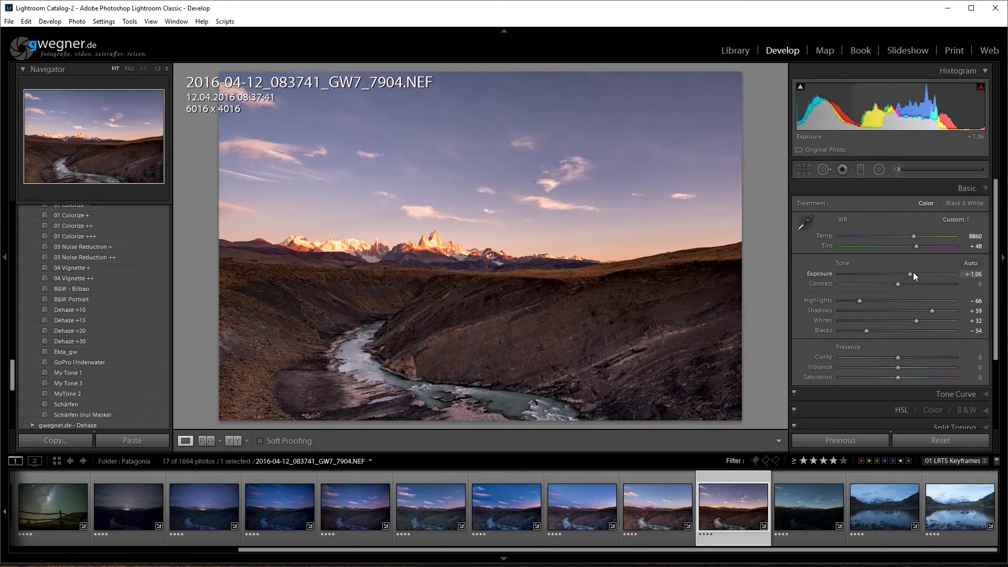
key("shift+m")
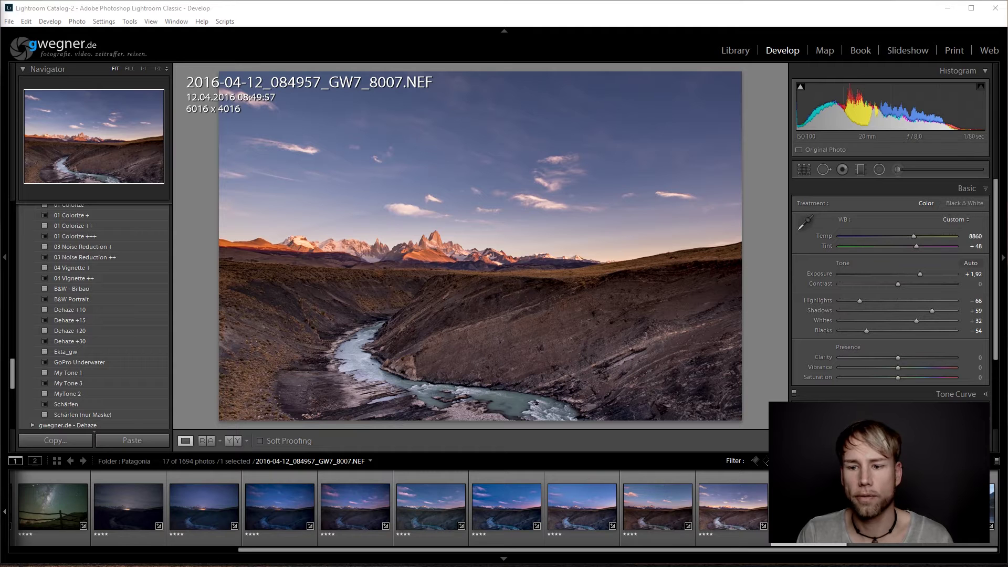
Apply Auto tone to the Lake Pehoe keyframe
left_click(884, 507)
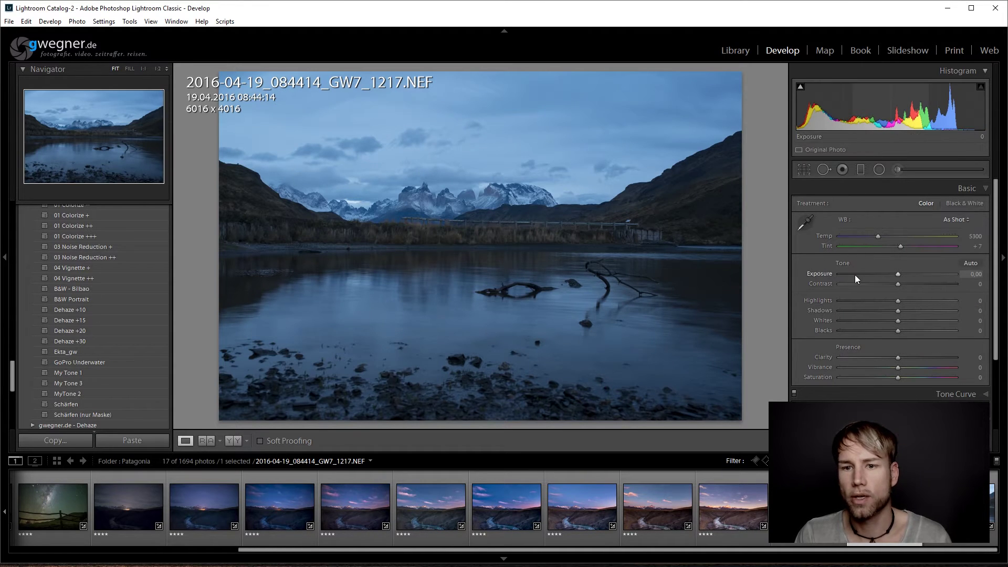
left_click(972, 264)
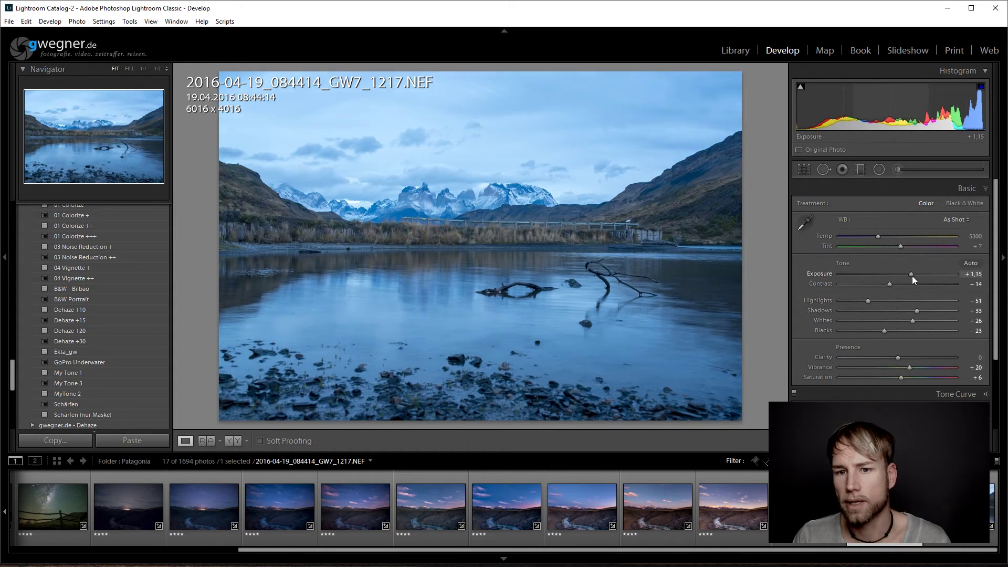
key("m")
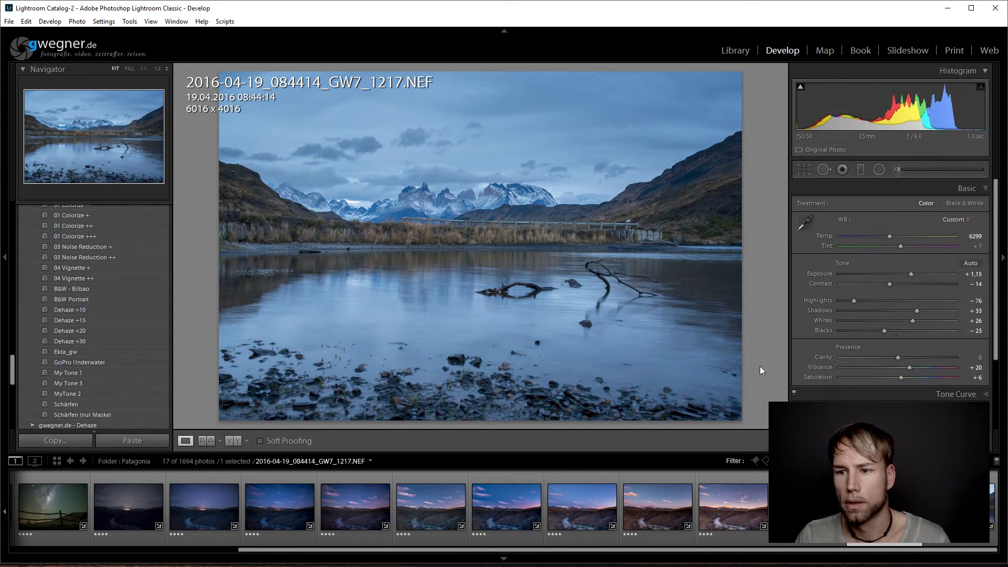
Select all 17 keyframes, save their metadata, and switch back to LRTimelapse
key("ctrl+a")
key("g")
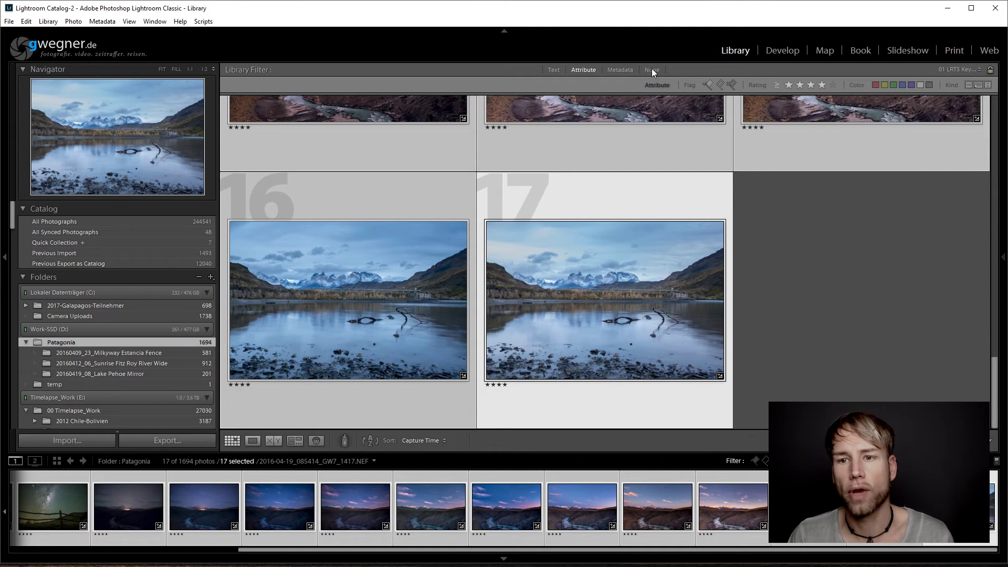
key("minus")
key("minus")
key("minus")
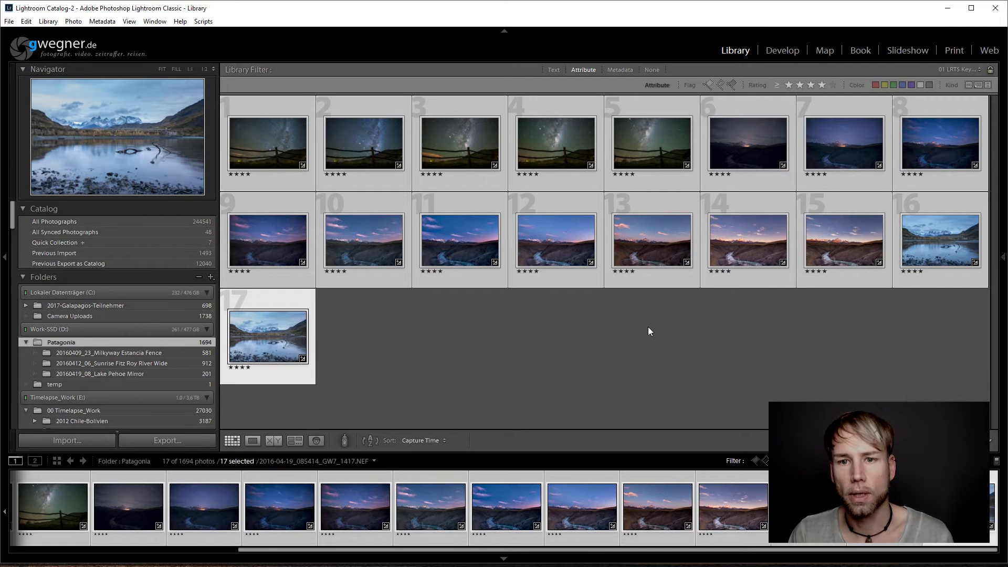
key("ctrl+s")
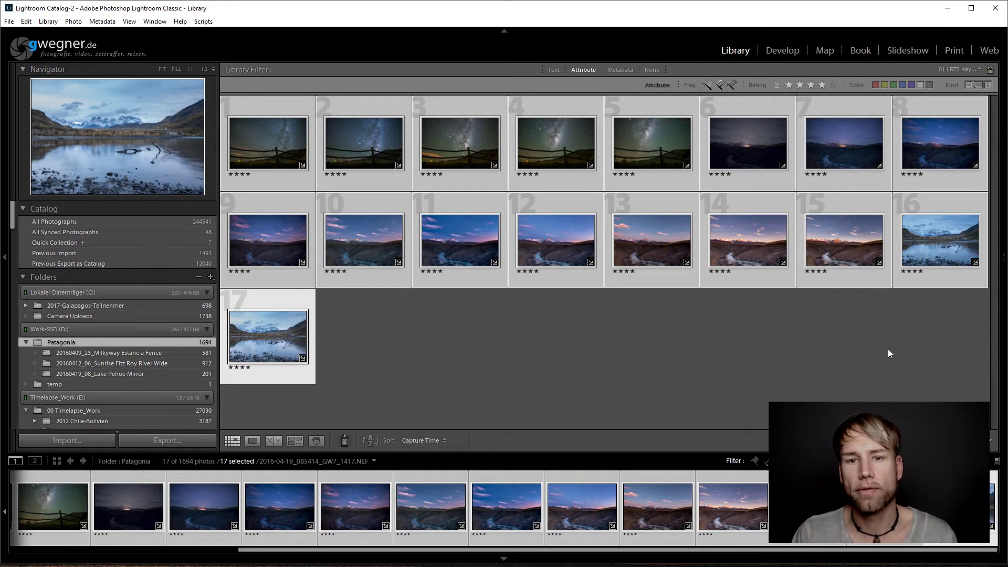
key("alt+Tab")
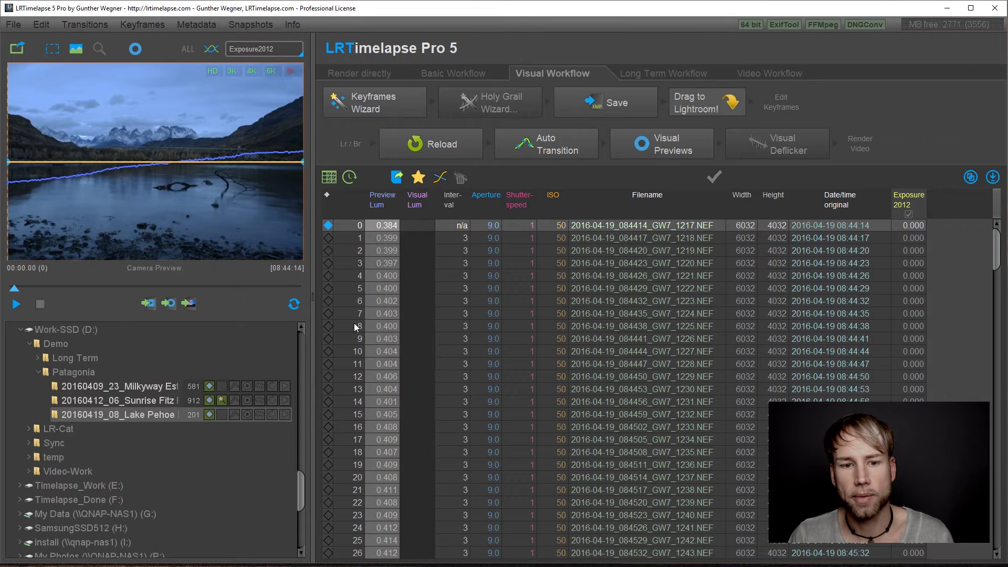
Load the Milky Way sequence, auto-calculate its keyframe transitions and start its visual previews
key("Up")
key("Up")
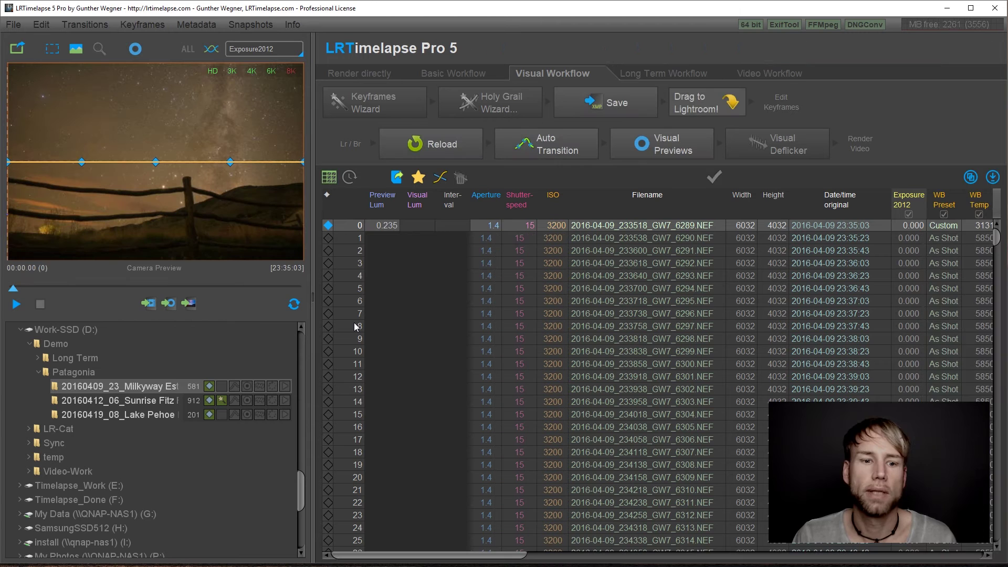
left_click(520, 150)
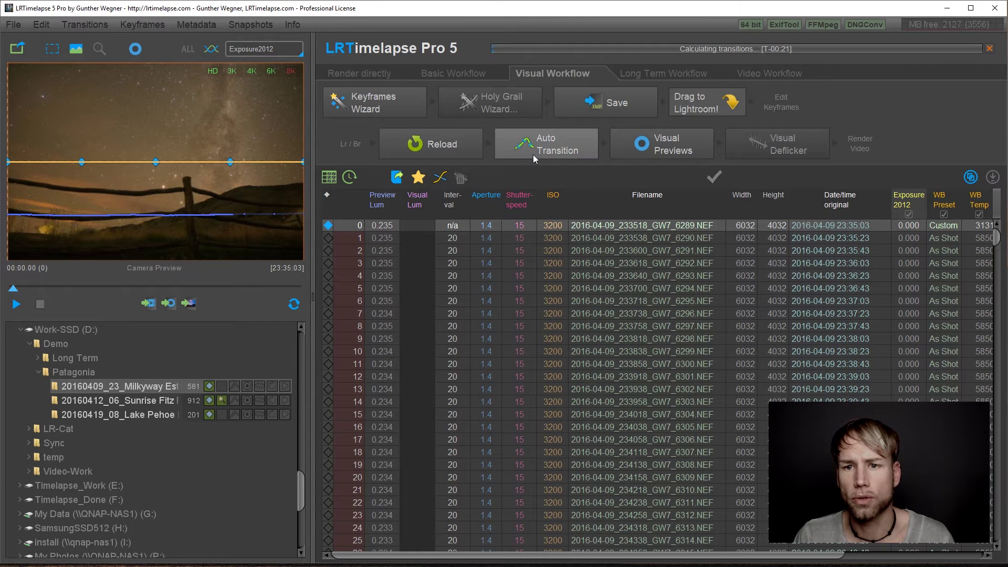
left_click(652, 141)
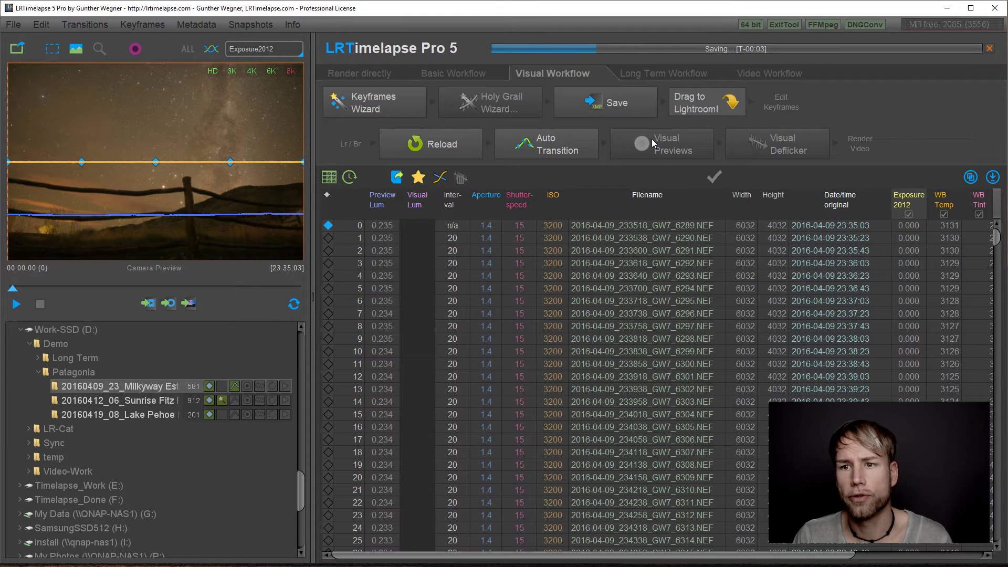
left_click(148, 402)
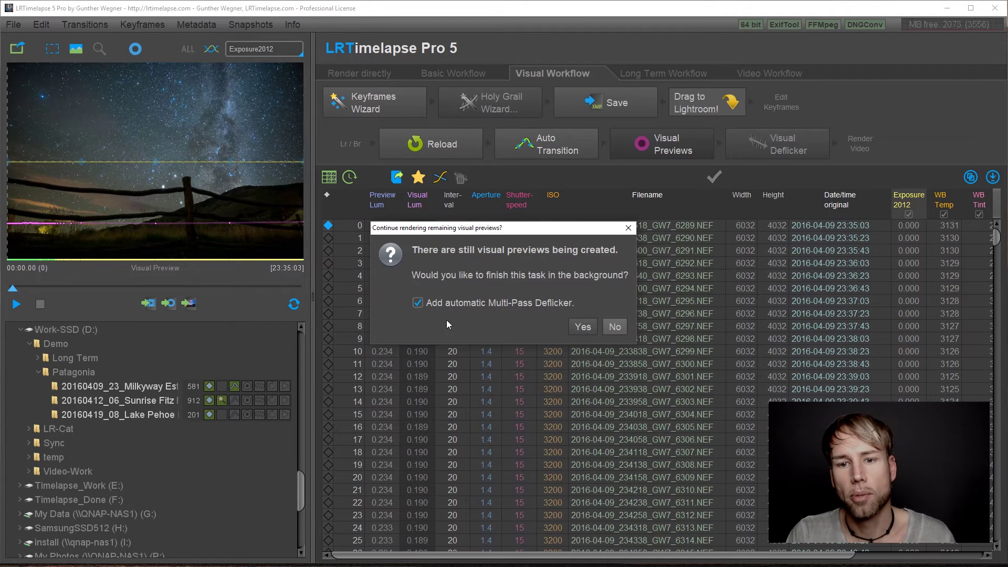
Keep Milky Way previews rendering in the background and accept Multi Pass Deflicker at Smoothing 20, 2 passes
left_click(583, 327)
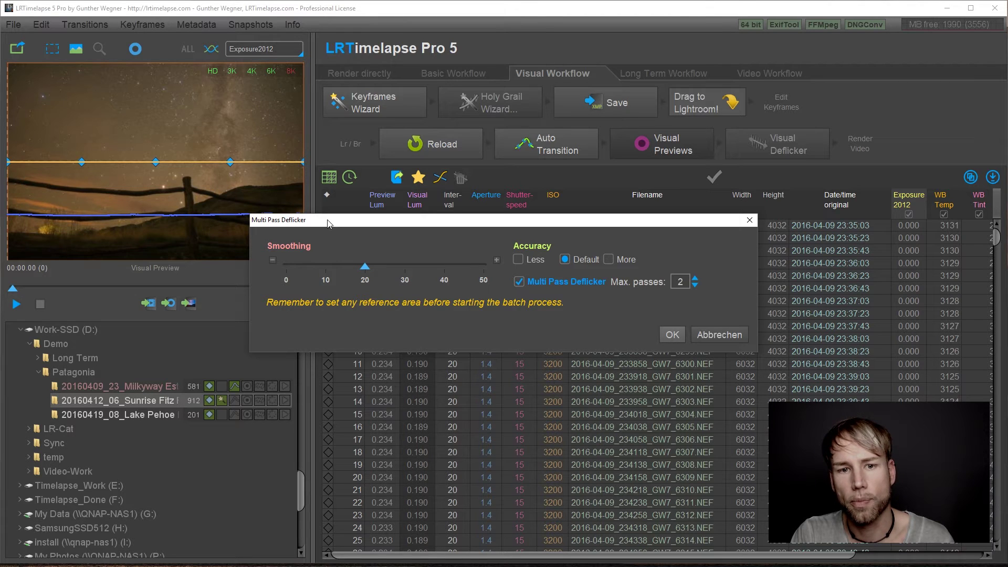
left_click(672, 335)
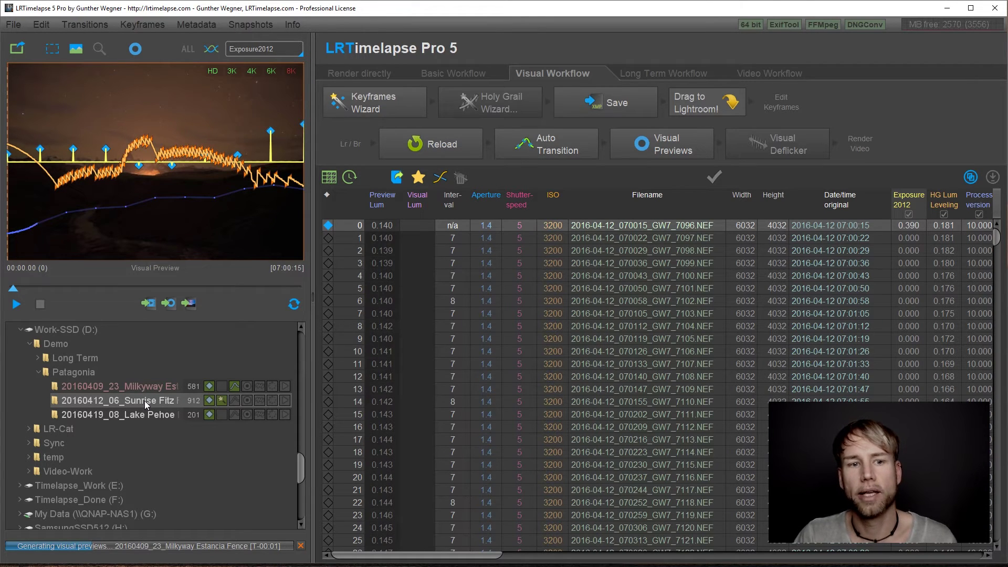
Calculate Sunrise Fitz Roy transitions and visual previews, letting remaining previews render in the background
left_click(543, 143)
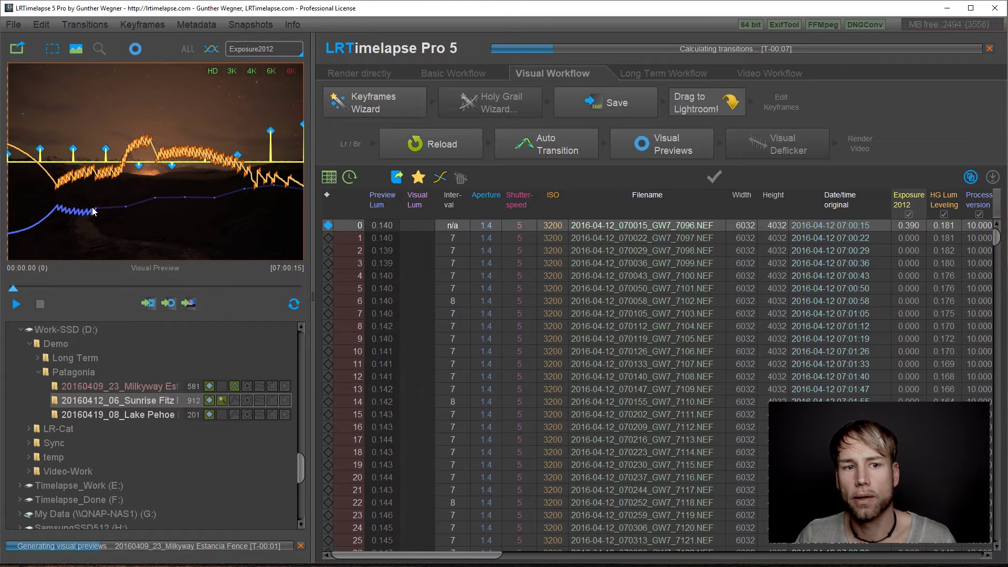
left_click(658, 151)
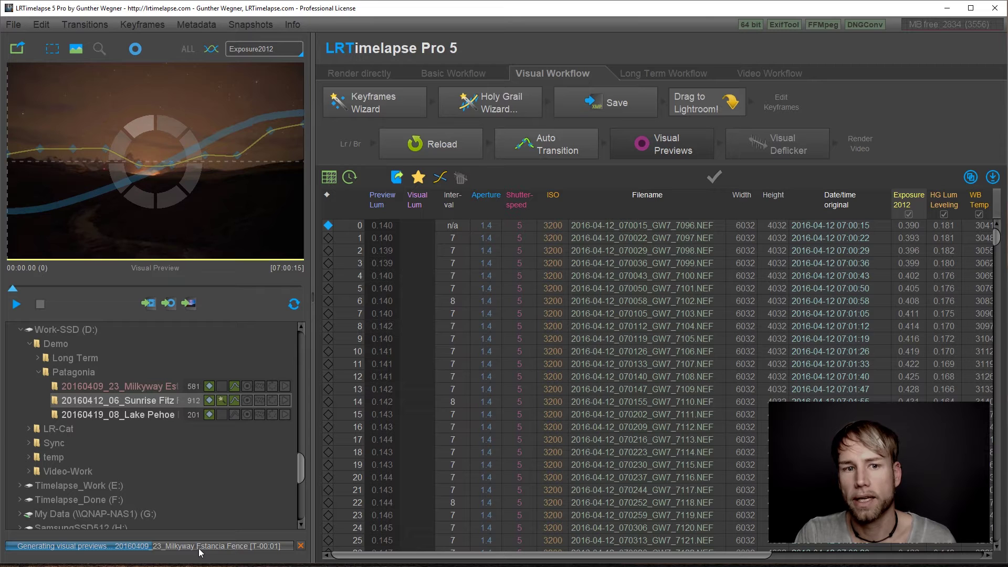
left_click(140, 417)
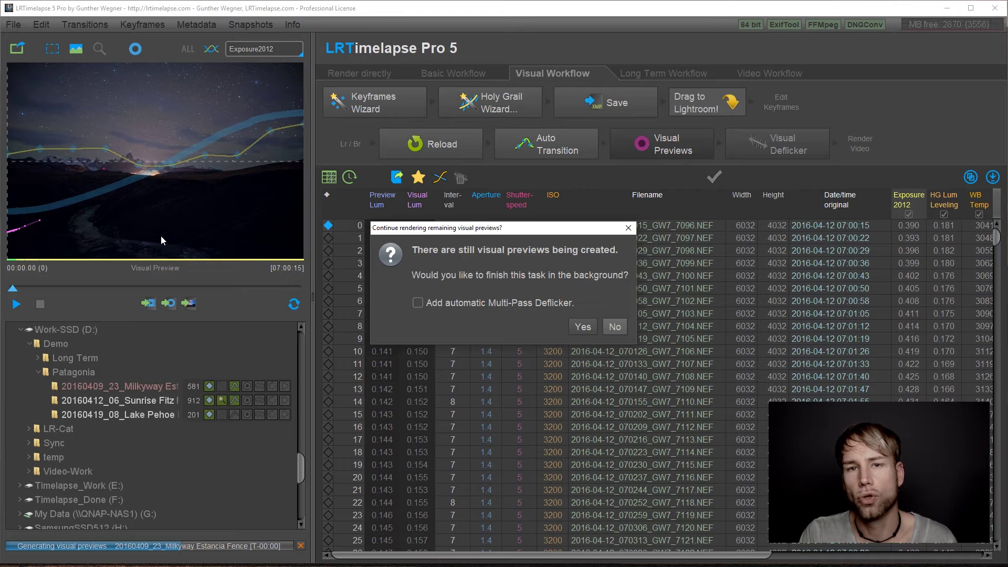
left_click(583, 327)
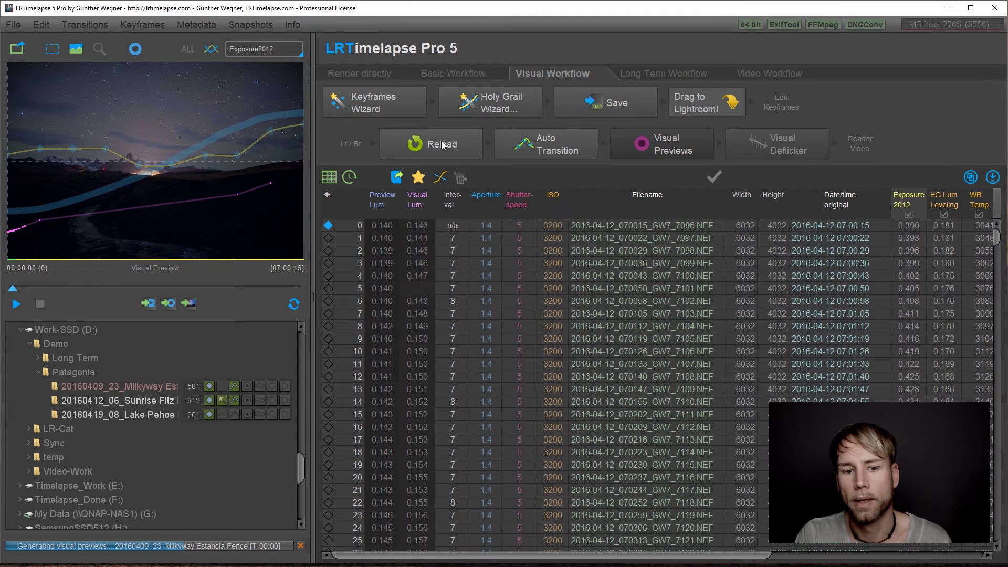
Reload the Lake Pehoe metadata, auto-transition its keyframes, and generate its visual previews
left_click(441, 141)
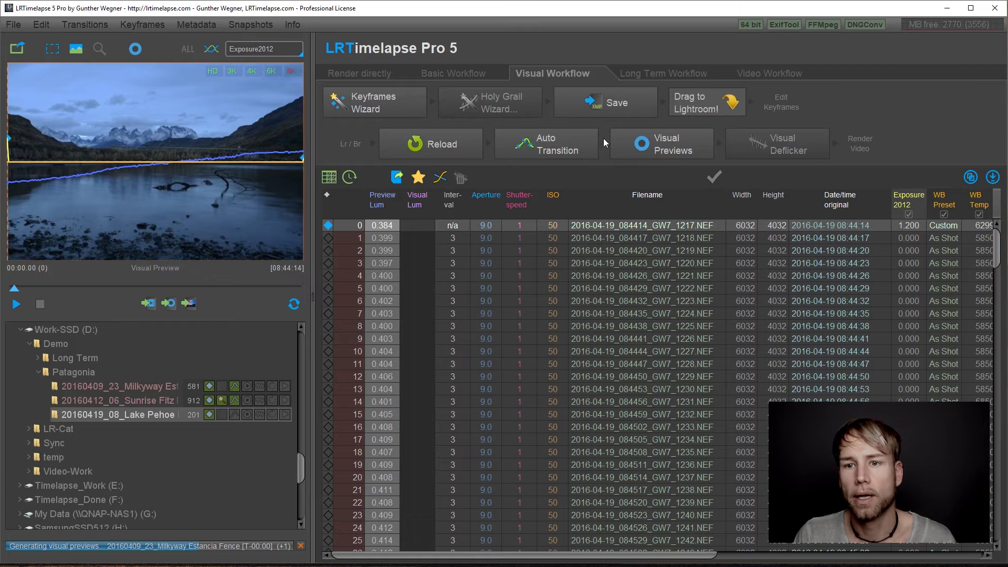
left_click(548, 140)
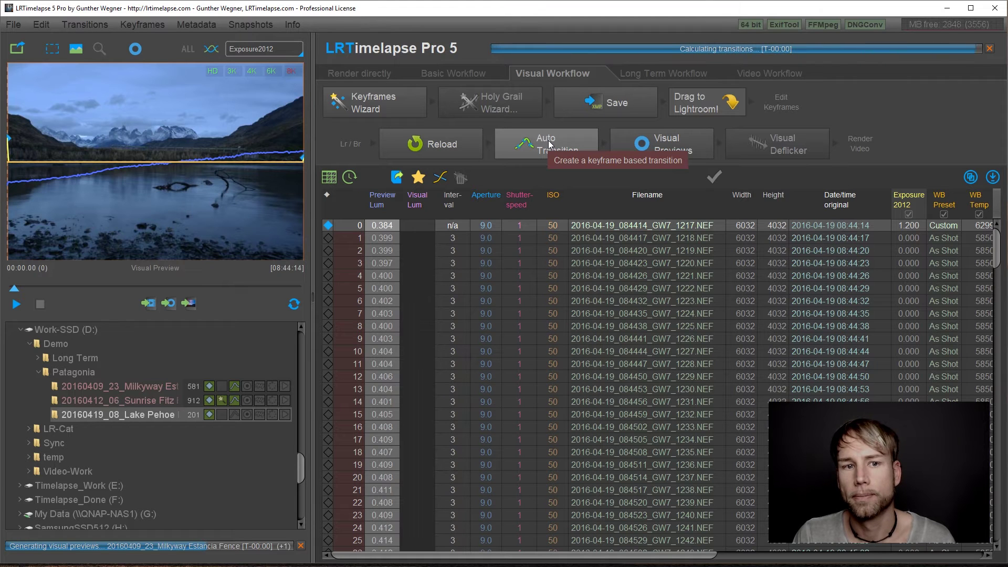
left_click(701, 156)
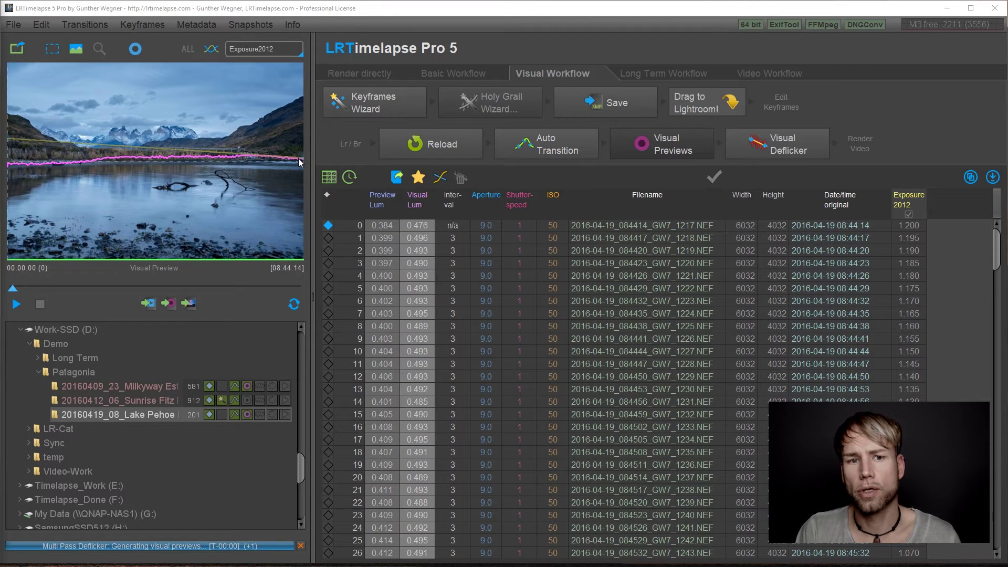
Play back the Lake Pehoe preview and turn off Multi Pass Deflicker for a single pass
left_click(16, 304)
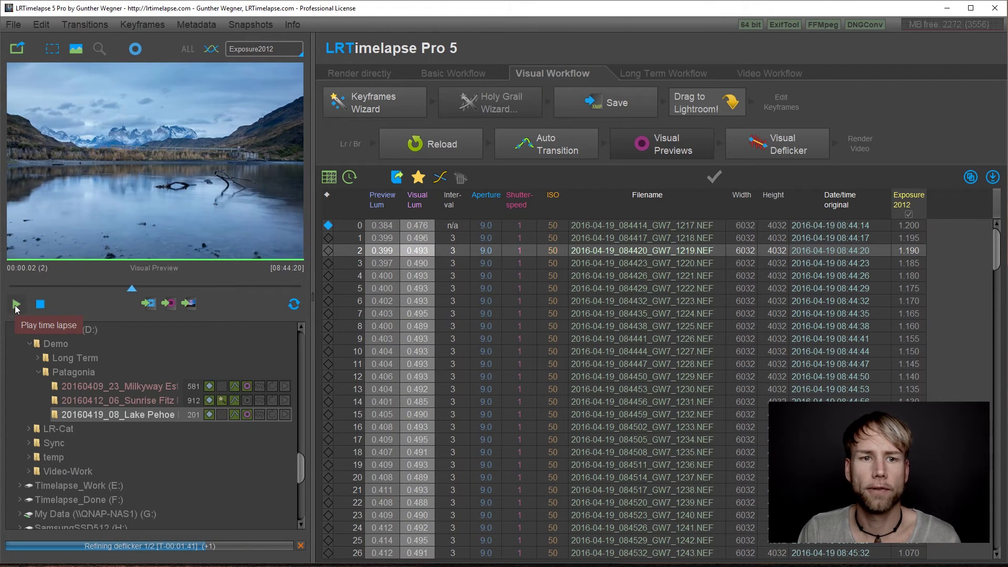
left_click(41, 305)
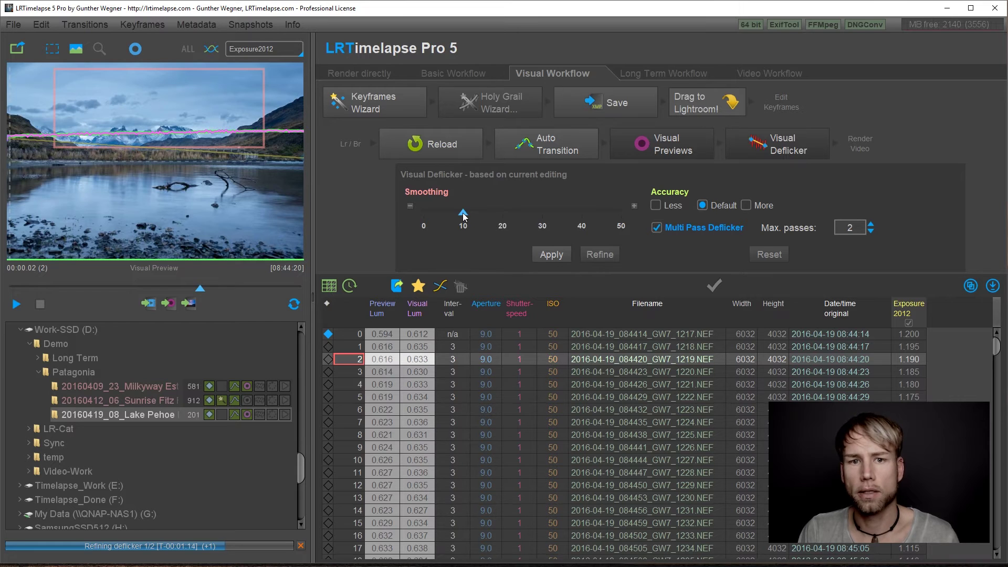
left_click(656, 228)
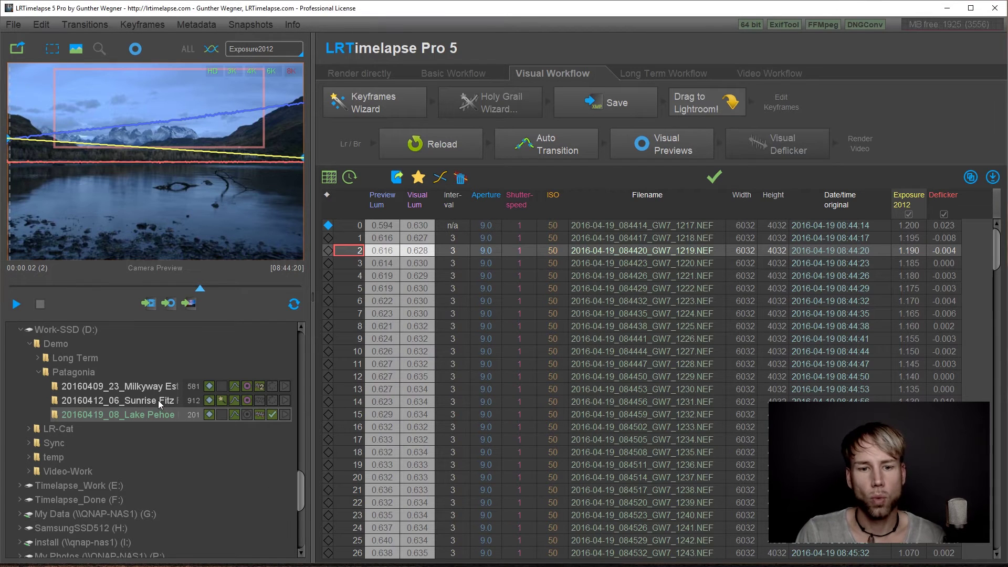
Set a mountain reference area for Sunrise Fitz Roy, Smoothing ~24, and two-pass Multi Pass Deflicker
left_click(197, 396)
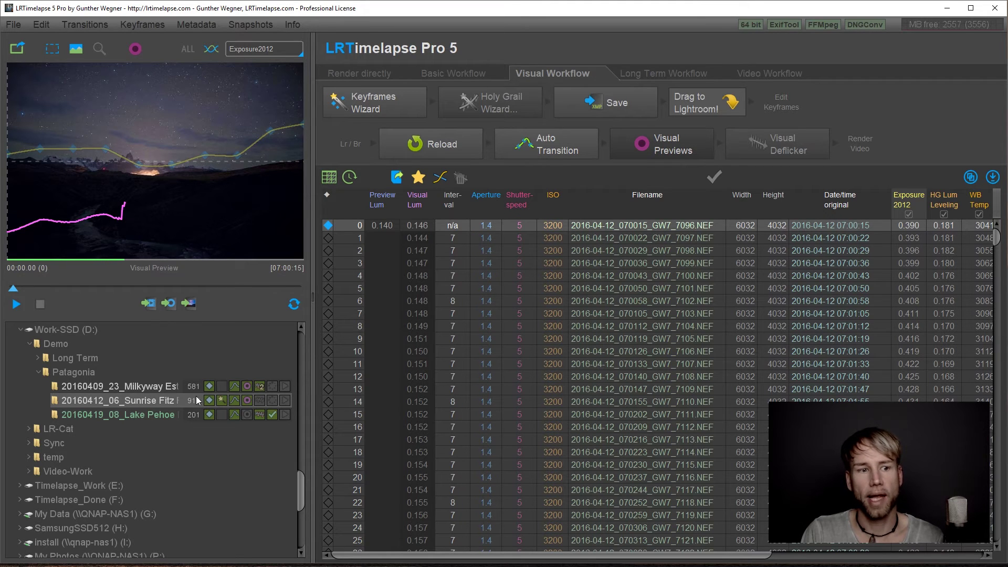
left_click_drag(74, 77, 239, 146)
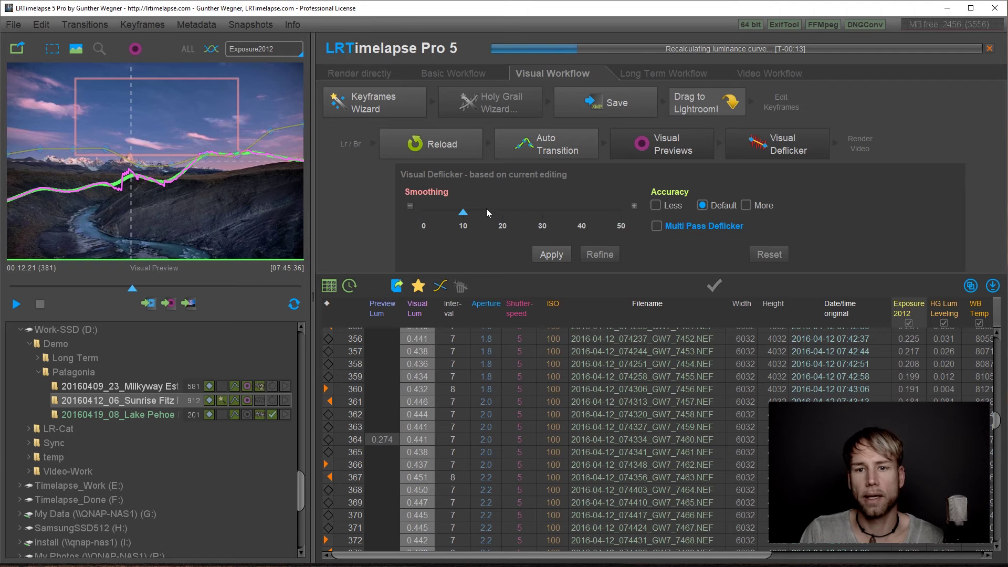
left_click_drag(464, 212, 516, 213)
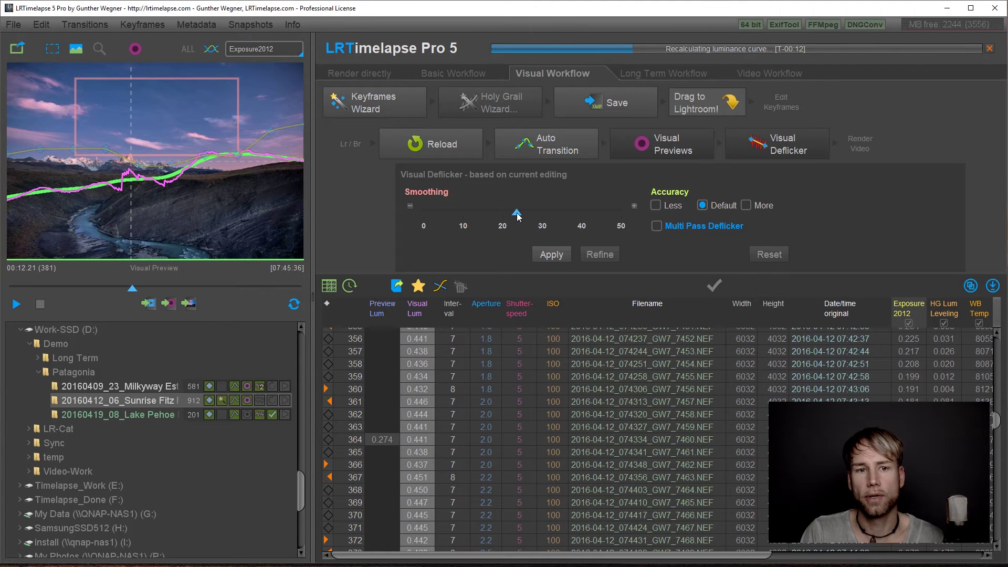
left_click(683, 226)
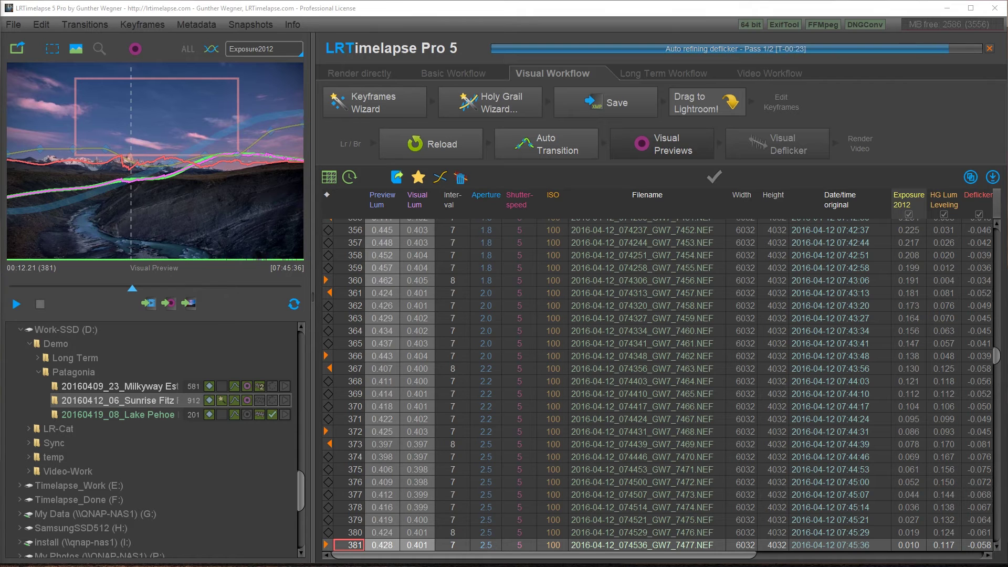
Scrub the deflickered Sunrise sequence from frame 272 to around 655 to check the result
left_click(99, 288)
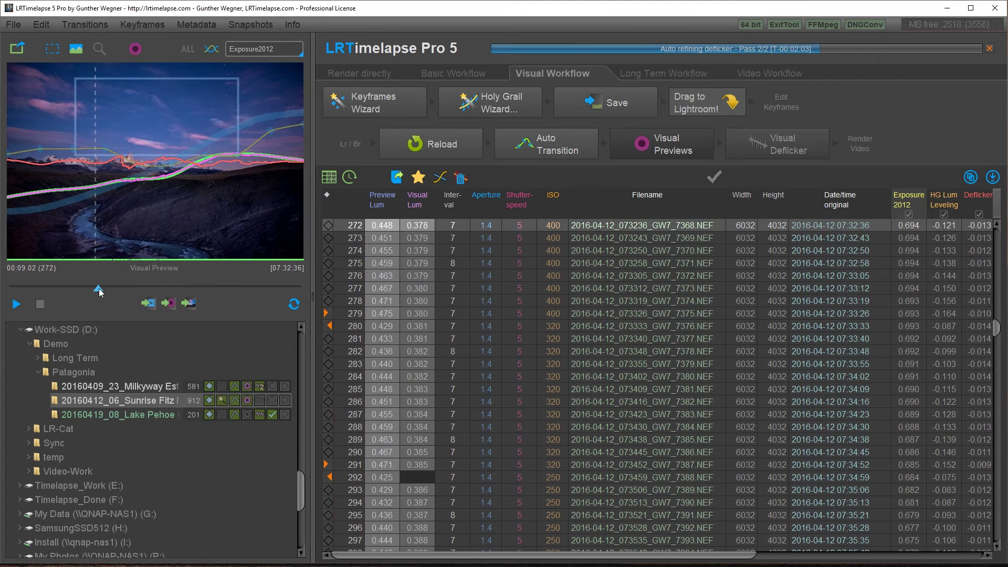
left_click_drag(99, 288, 166, 293)
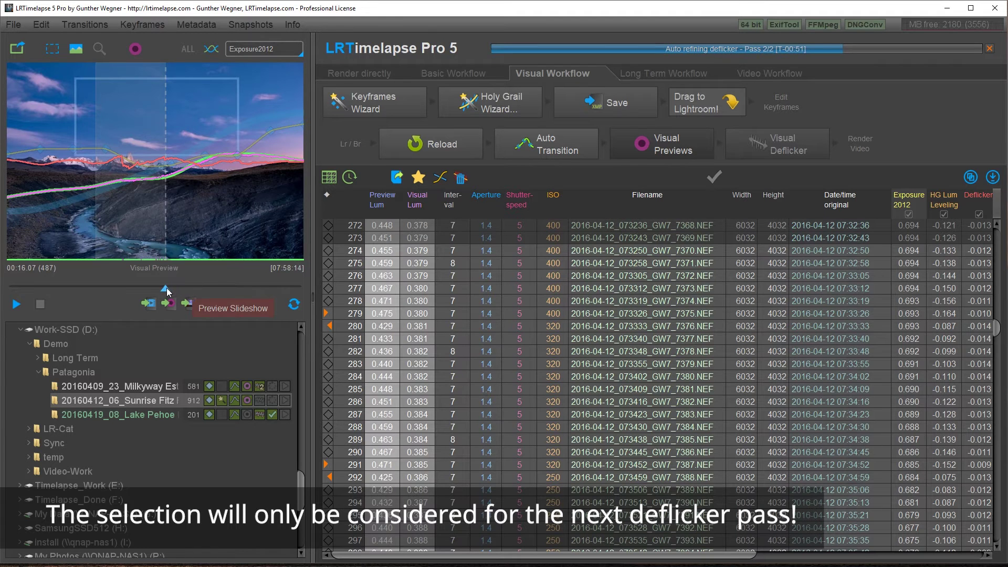
left_click_drag(166, 288, 184, 286)
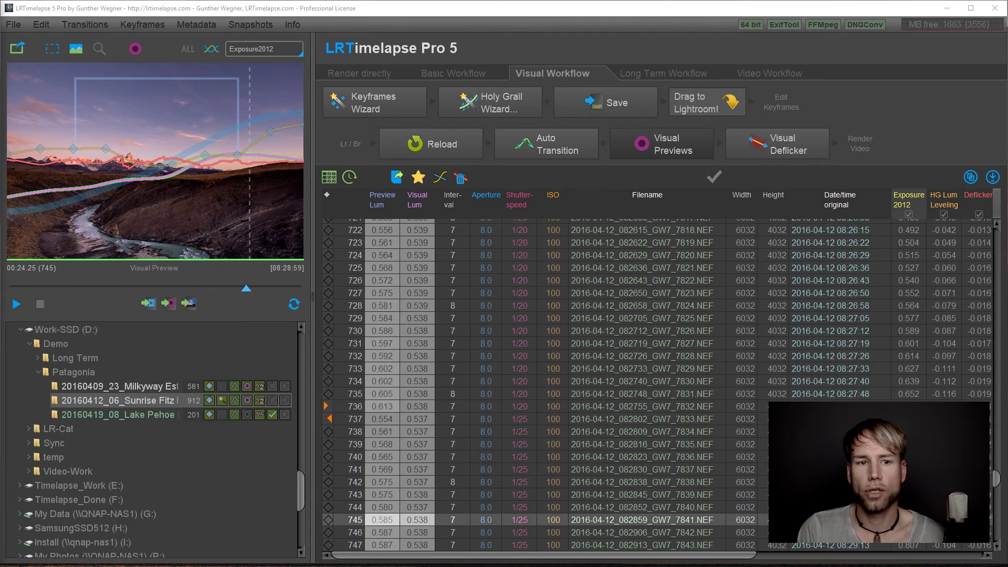
mouse_move(244, 280)
left_mouse_down()
mouse_move(183, 284)
mouse_move(236, 293)
left_mouse_up()
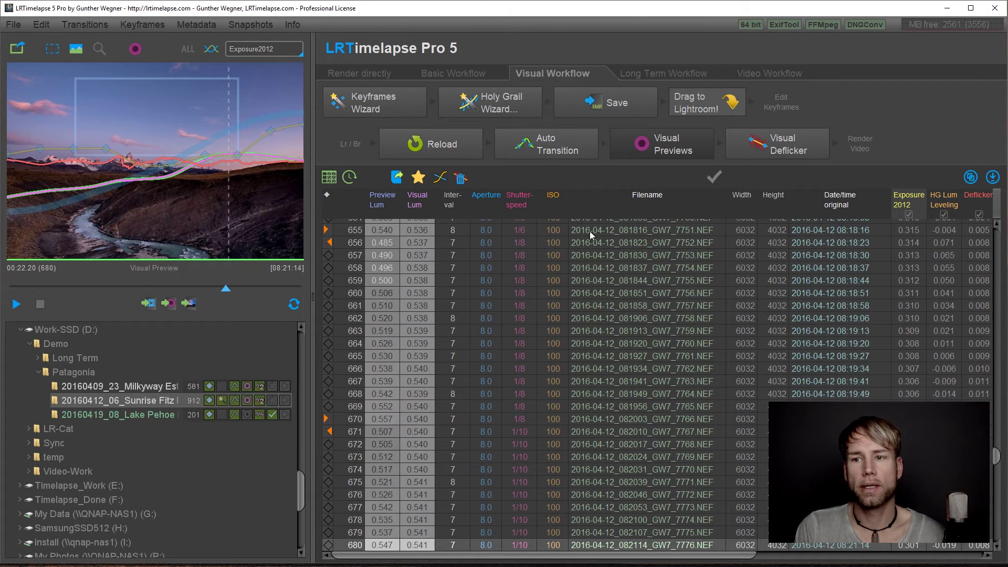
Mark the Sunrise Fitz Roy and Milkyway sequences as finished
left_click(708, 178)
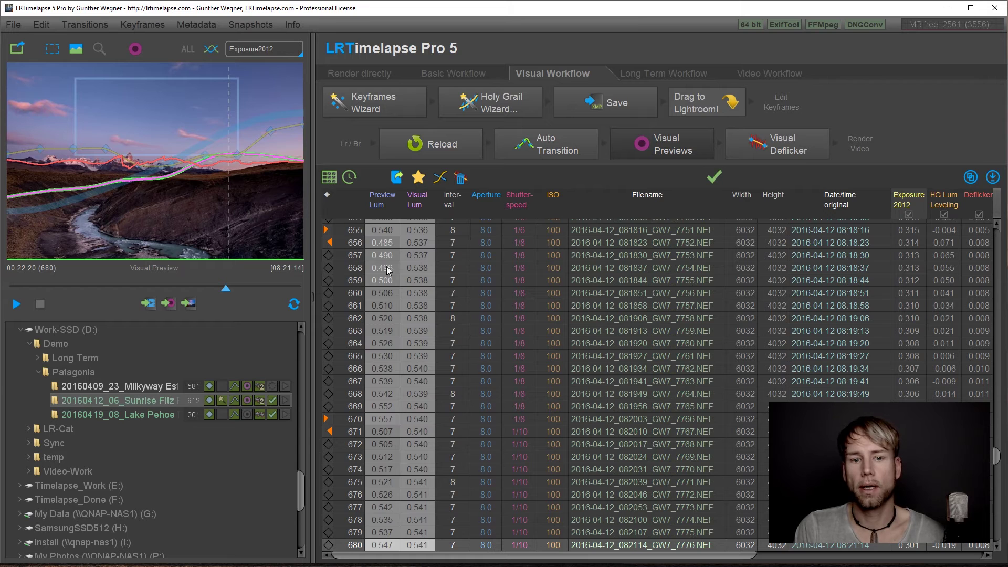
right_click(136, 386)
left_click(175, 395)
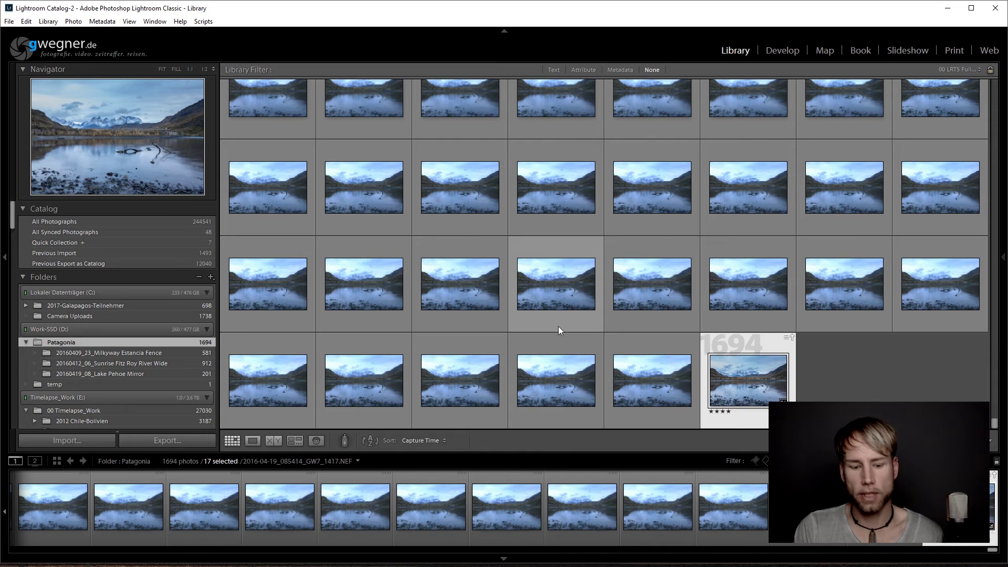
Select all Patagonia photos and read their metadata from files
key("ctrl+a")
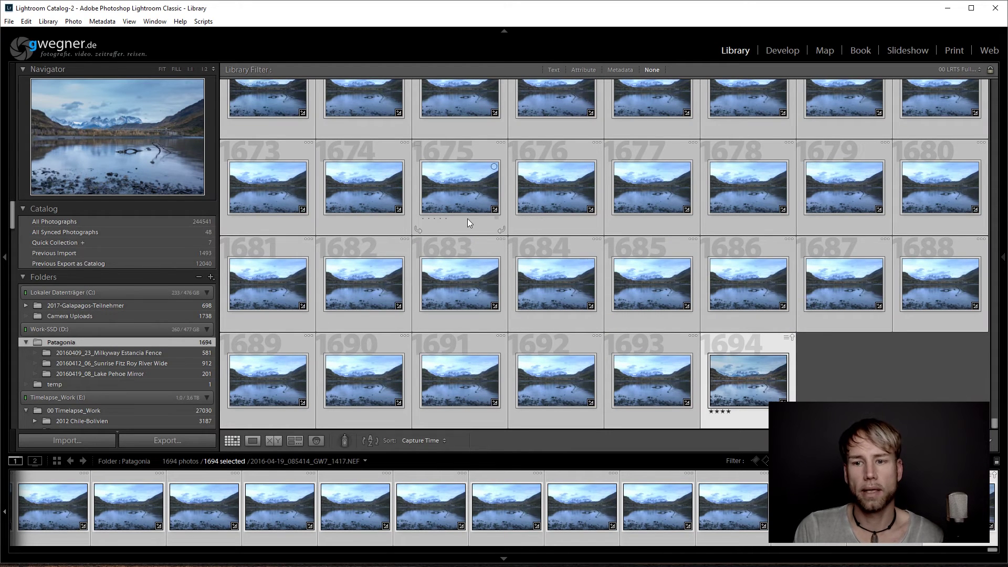
left_click(102, 21)
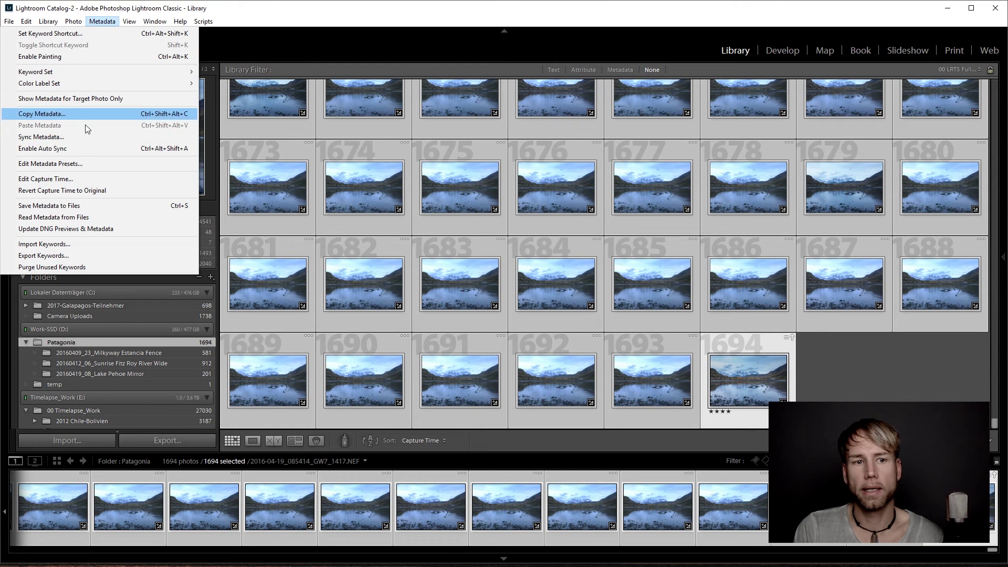
left_click(56, 217)
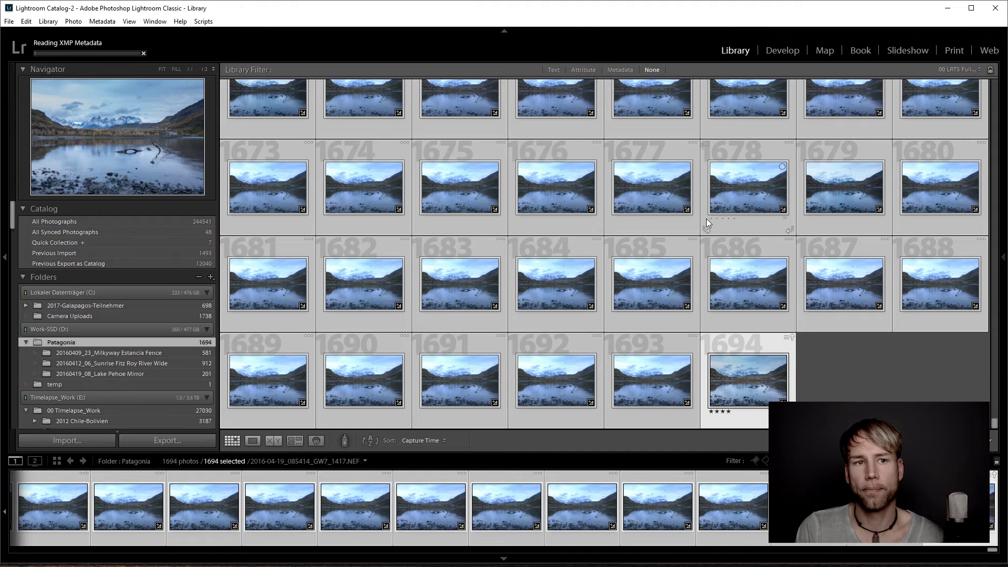
Apply the '03 Speed up LR!' filter during reading, then restore '00 LRT5 Full Sequence'
left_click(947, 461)
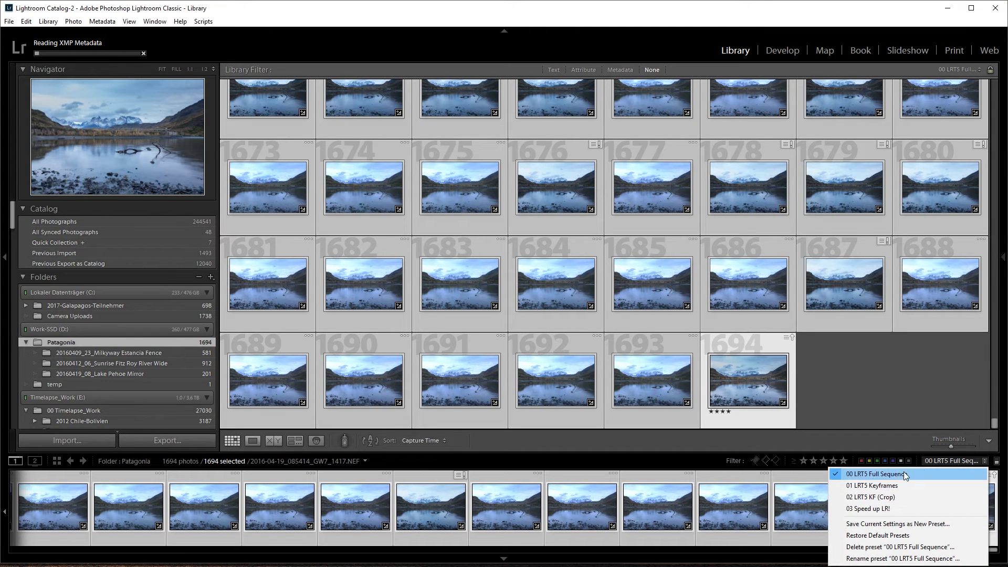
left_click(861, 509)
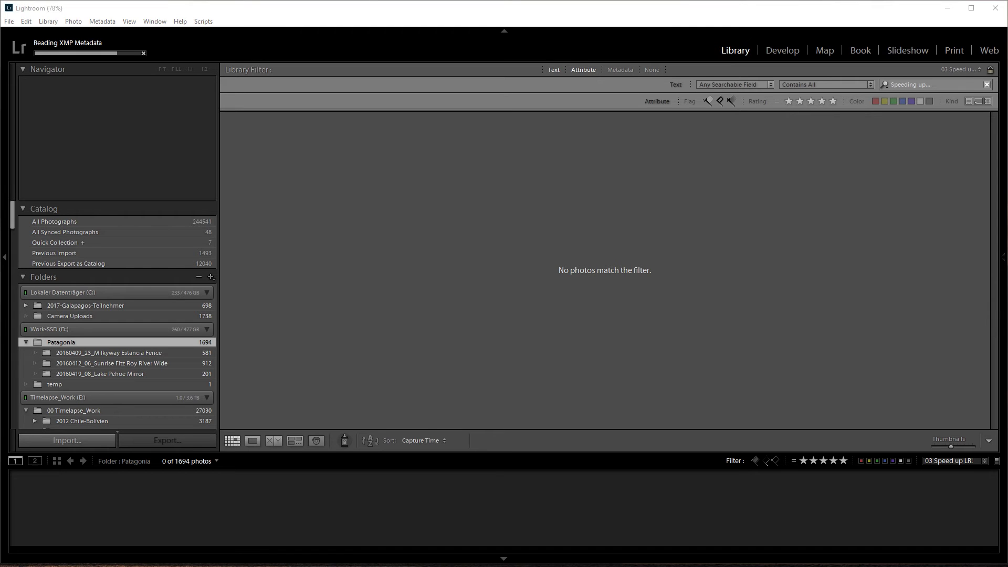
left_click(950, 462)
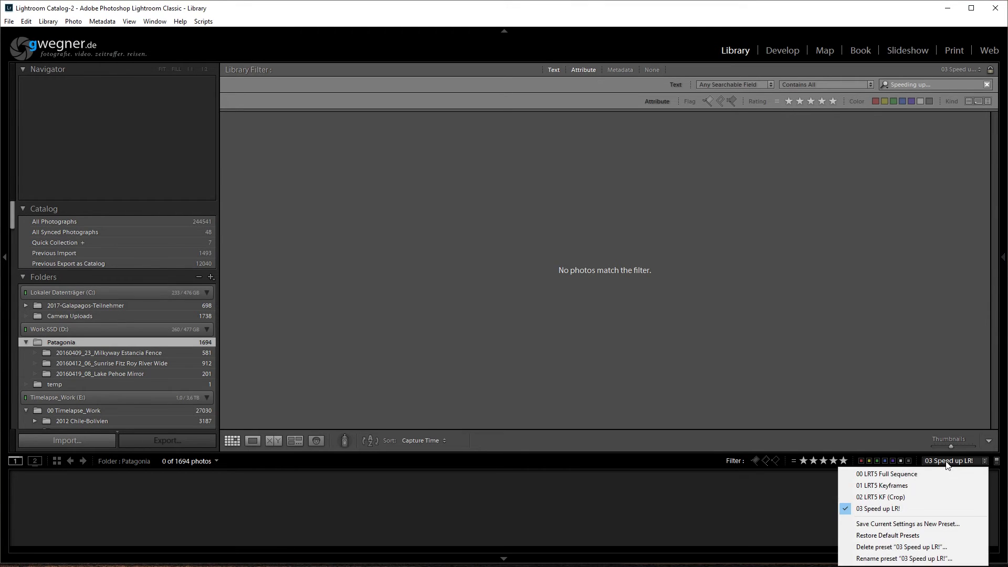
left_click(873, 474)
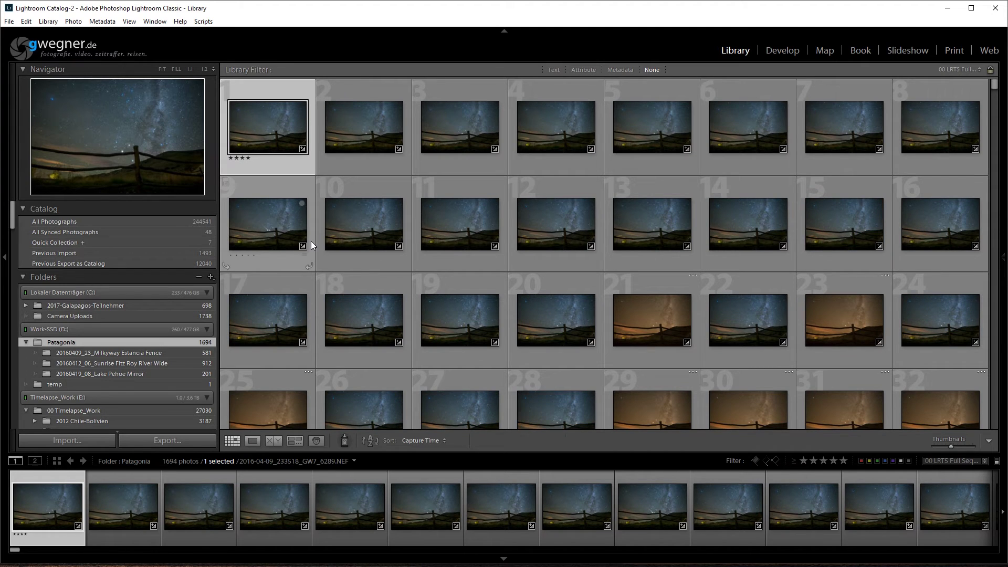
Show the Milkyway, Sunrise and Lake Pehoe folders together and review the LRTimelapse export settings
key("ctrl+a")
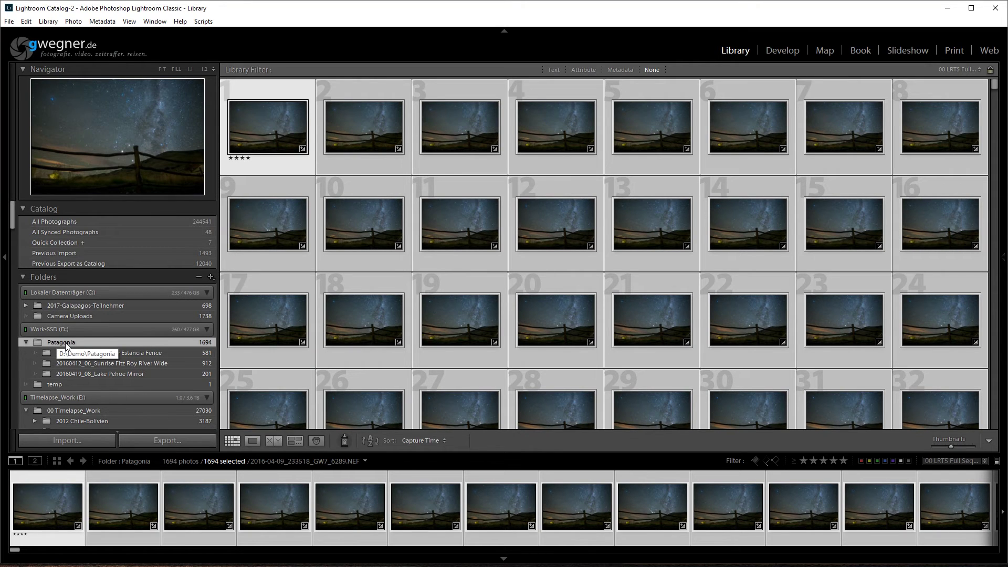
left_click(130, 352)
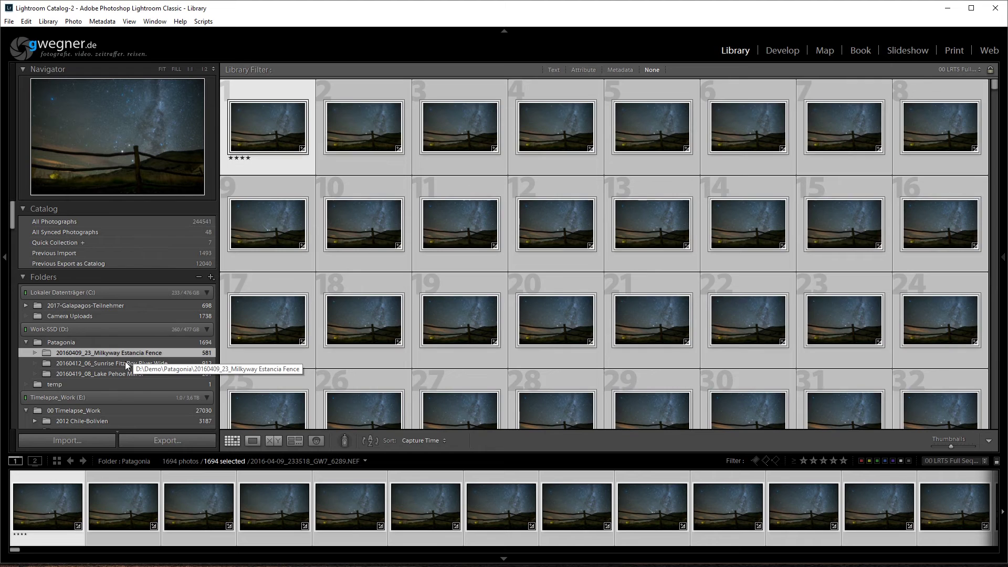
left_click(124, 373, "shift")
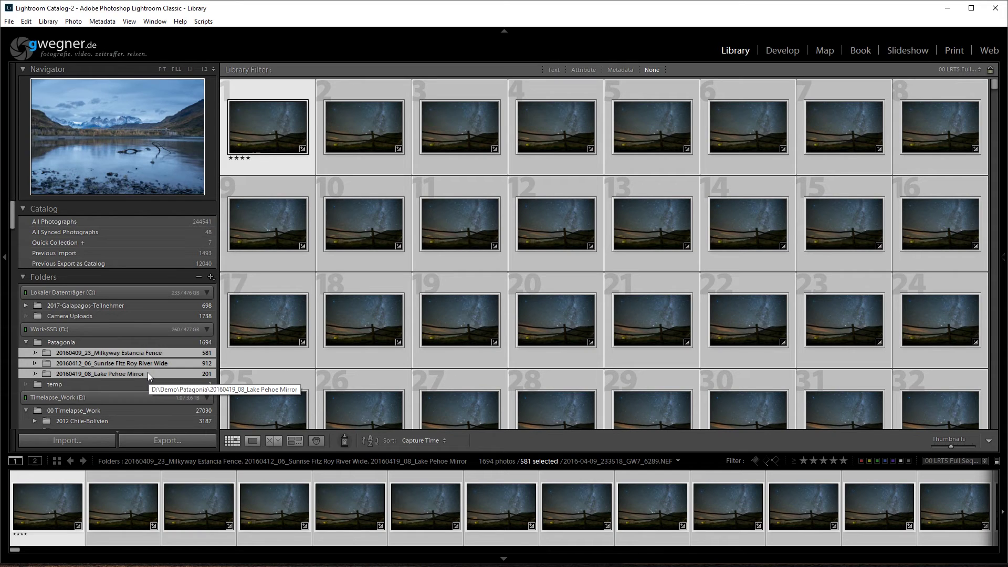
left_click(157, 440)
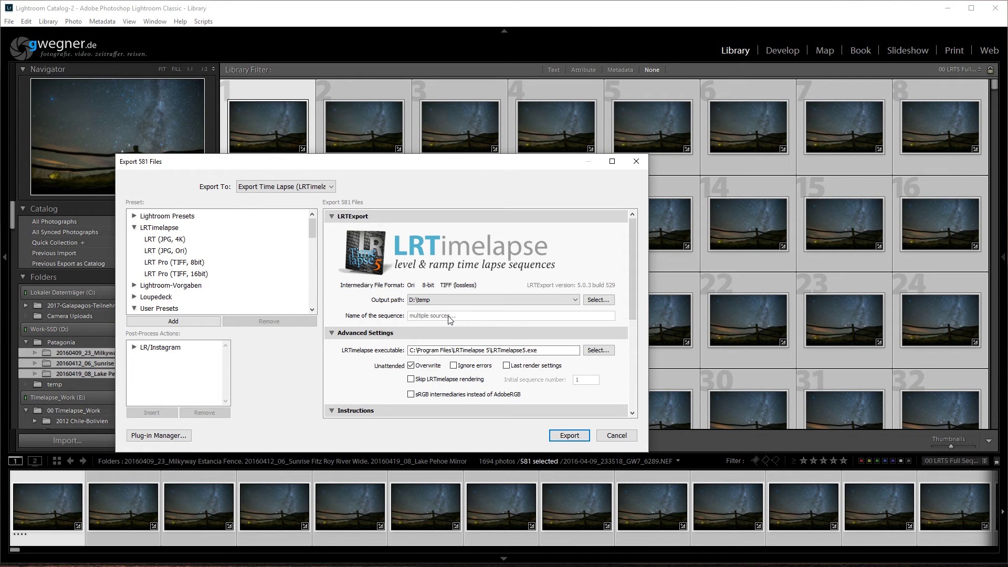
left_click(570, 435)
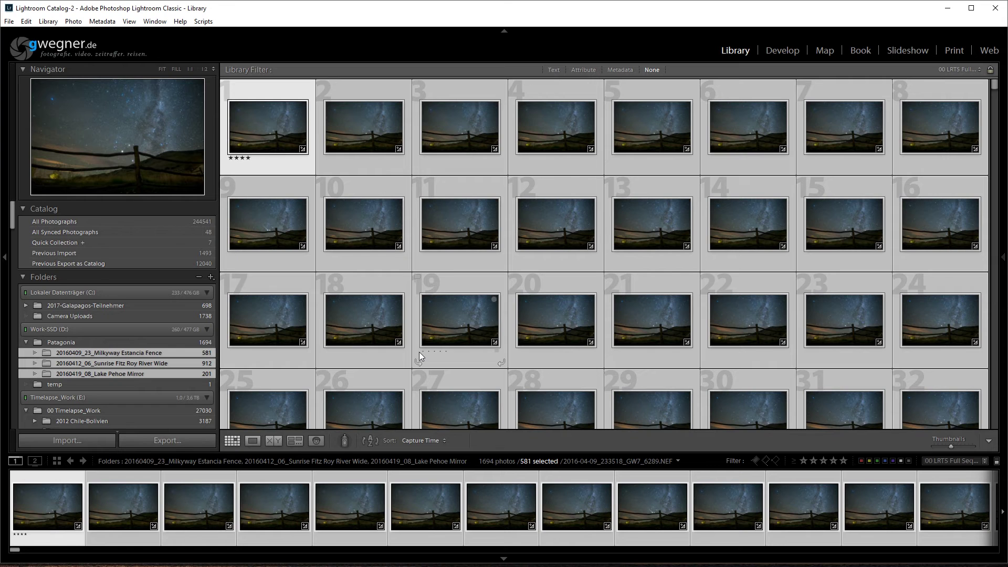
Select all 1694 photos and export them as time lapses with Ctrl+Alt+Shift+E
key("ctrl+a")
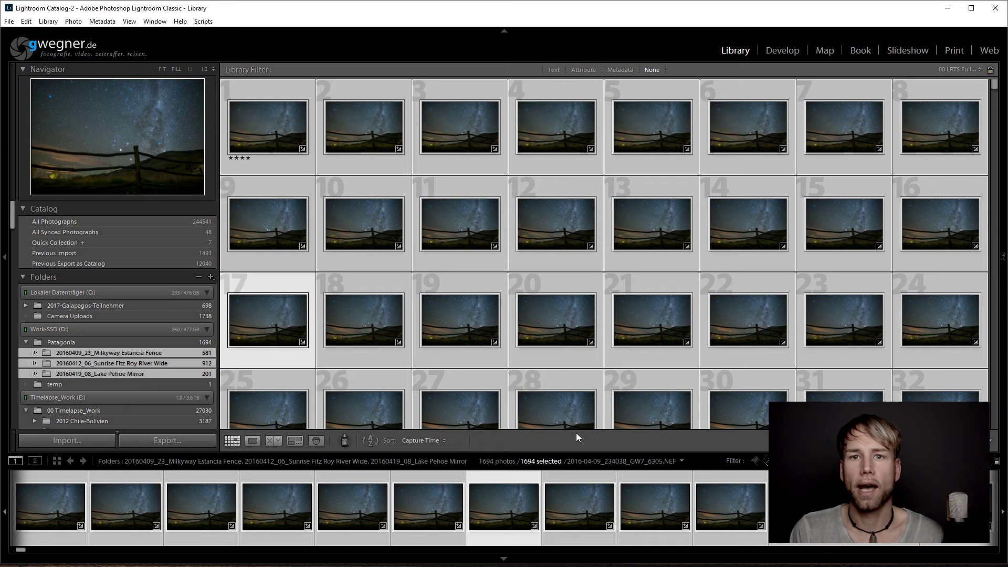
key("ctrl+alt+shift+e")
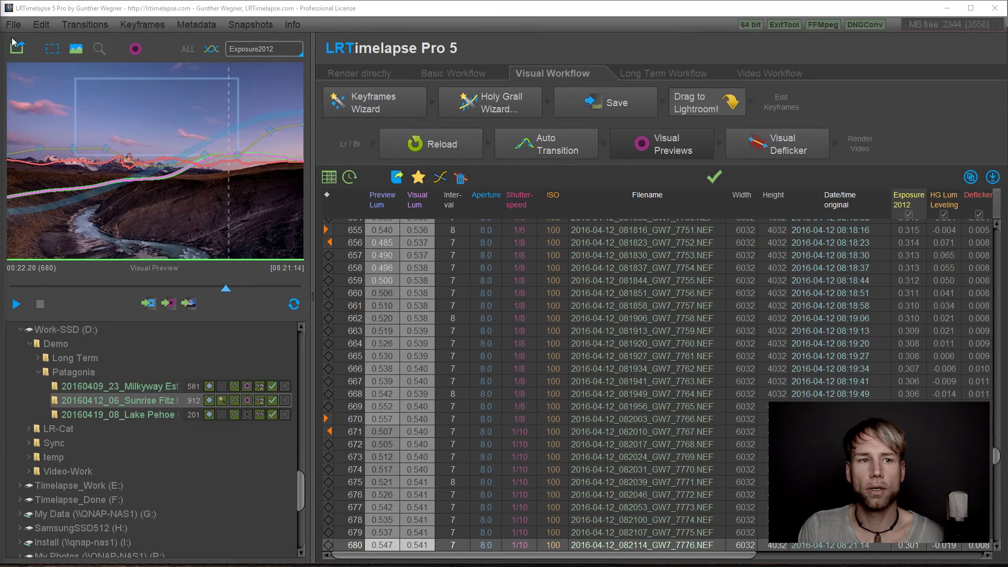
Load the Corcovado sequence into Render Video with 4K UHD size and ProRes codec
left_click(13, 24)
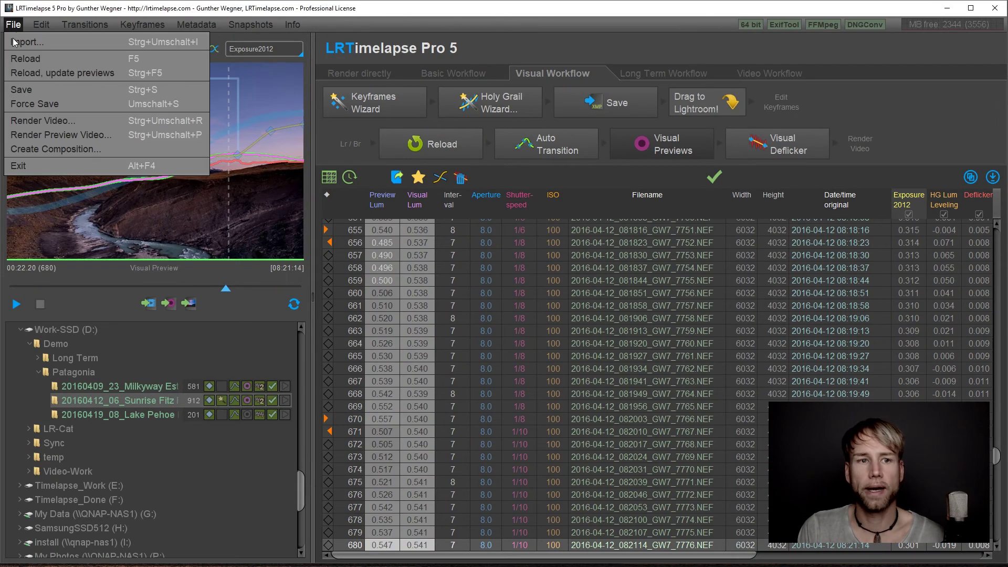
left_click(90, 124)
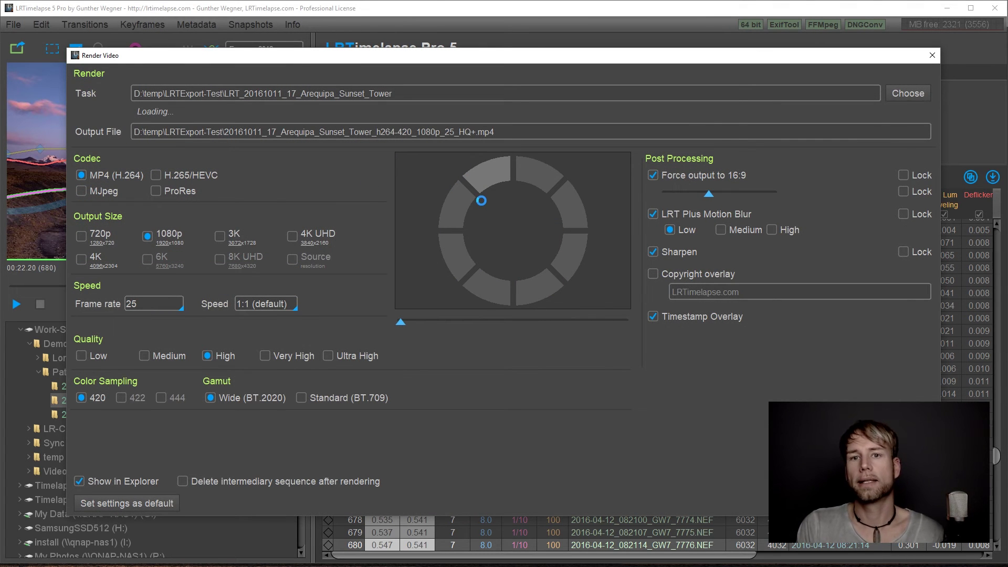
left_click(912, 95)
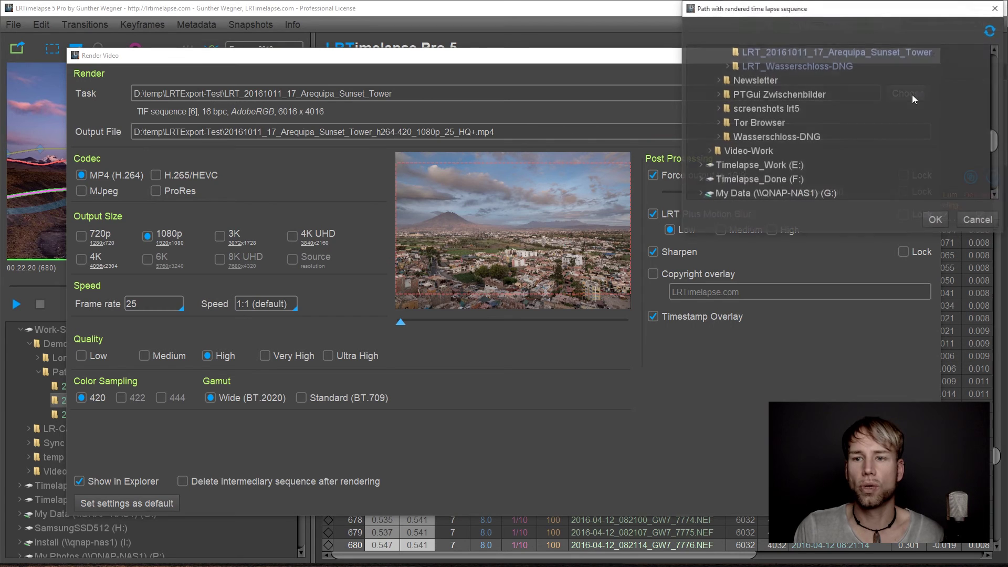
left_click_drag(994, 140, 988, 112)
left_click(787, 89)
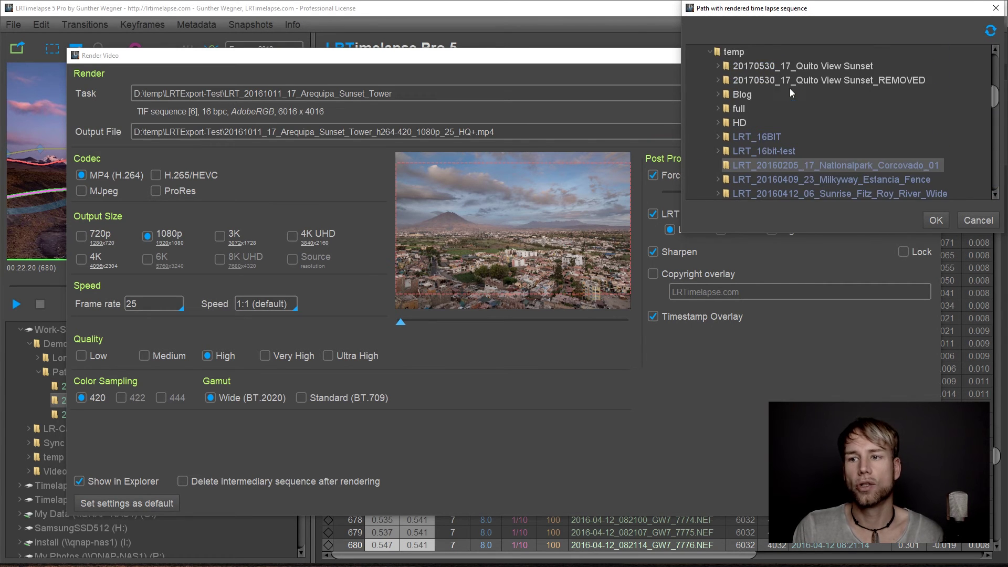
left_click(934, 220)
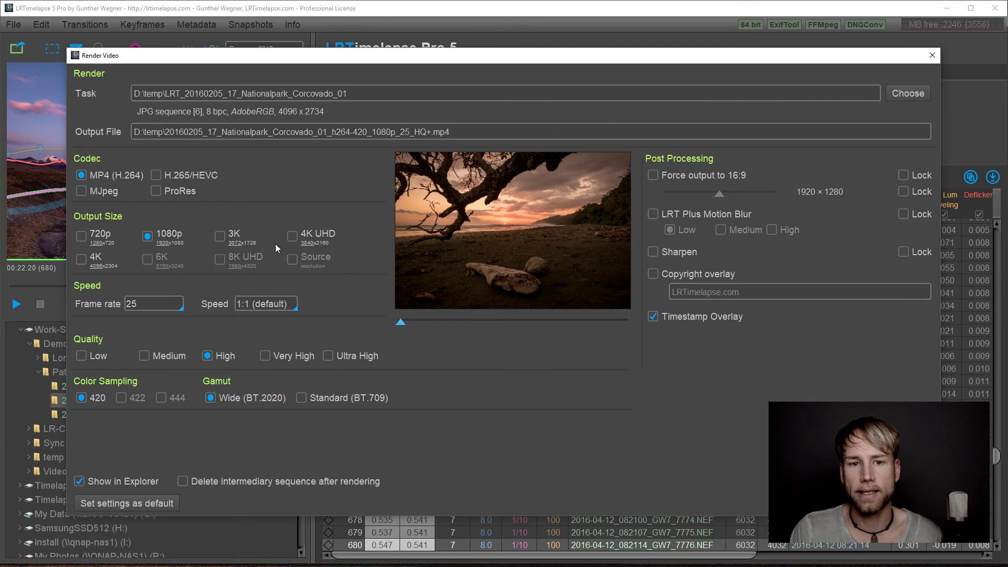
left_click(292, 236)
left_click(156, 191)
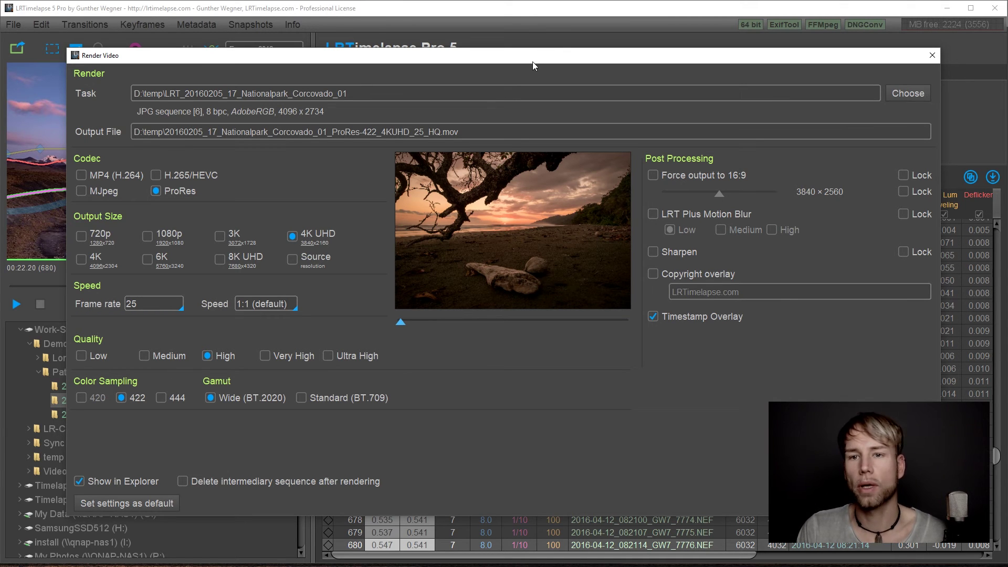
Select several sequence folders, then decline rendering all five sequences at once
left_click(908, 93)
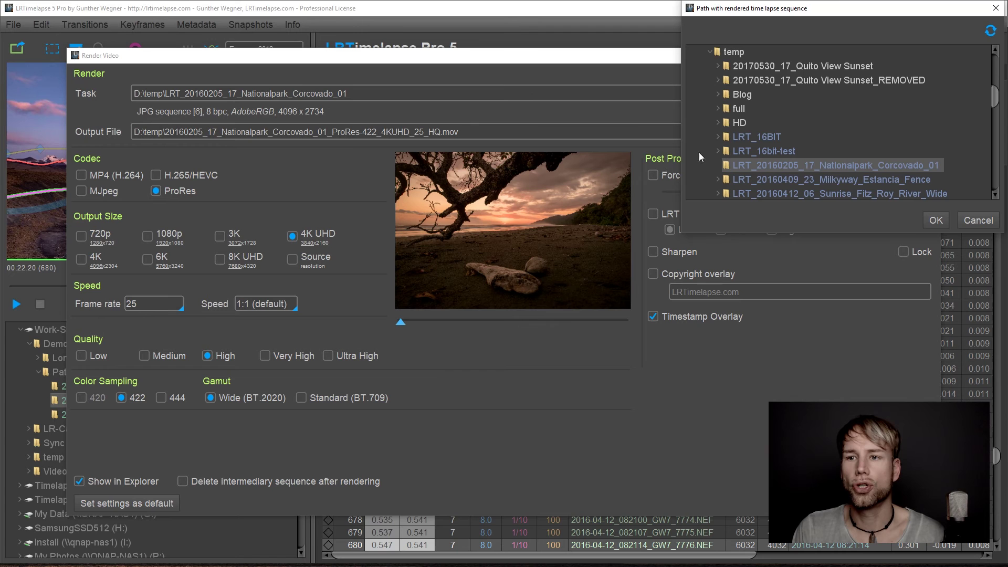
left_click(755, 188)
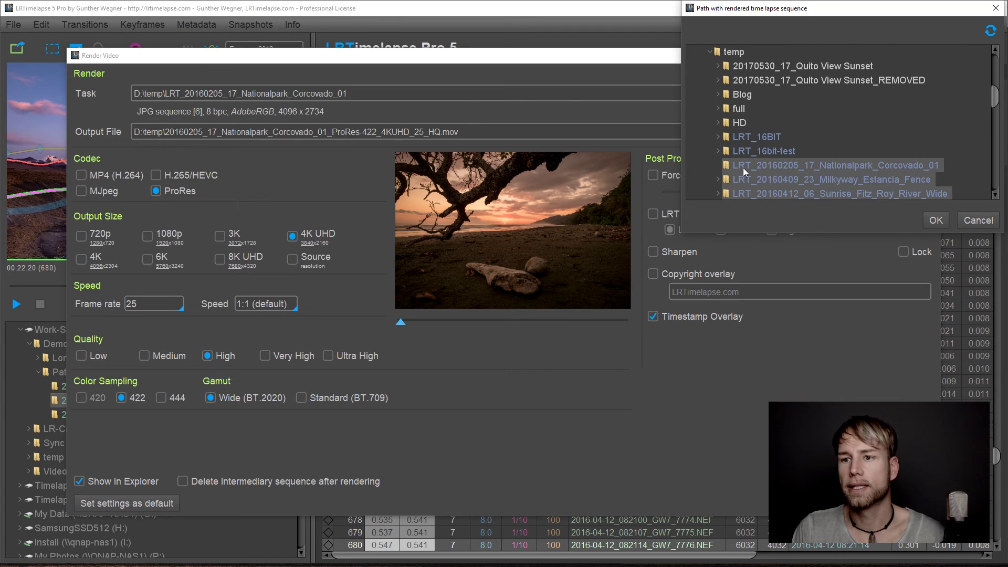
scroll(742, 168, "down", 3)
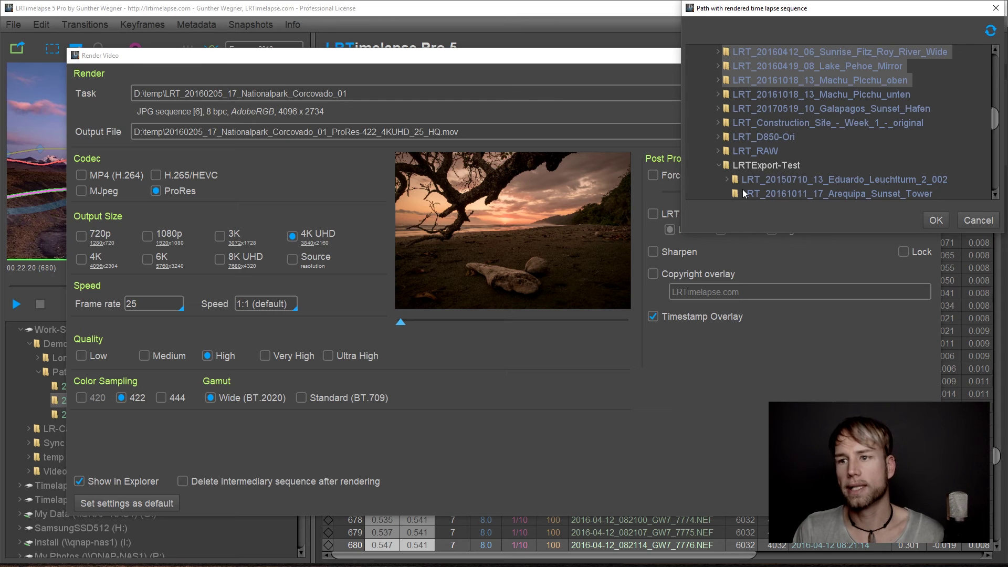
left_click(935, 220)
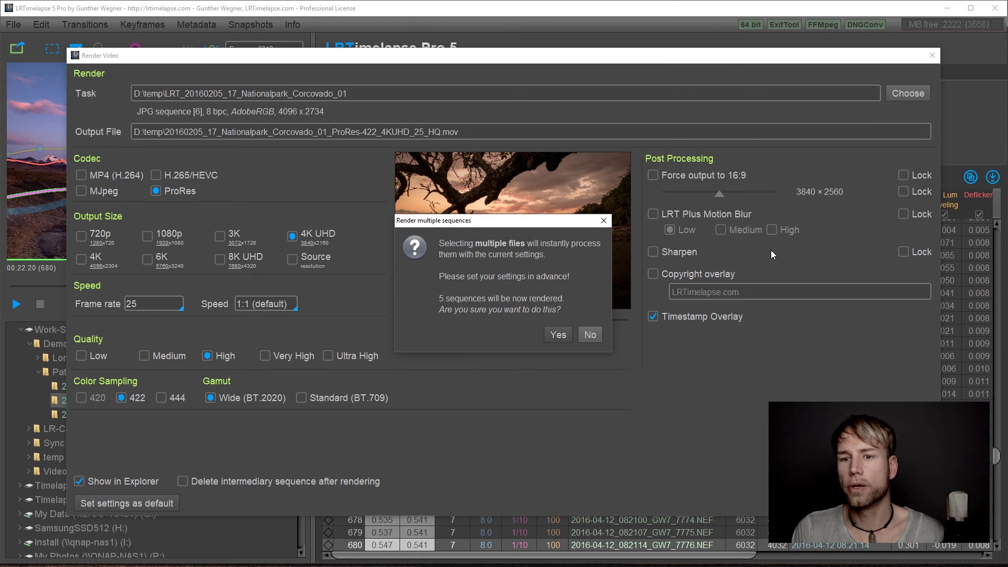
left_click(586, 336)
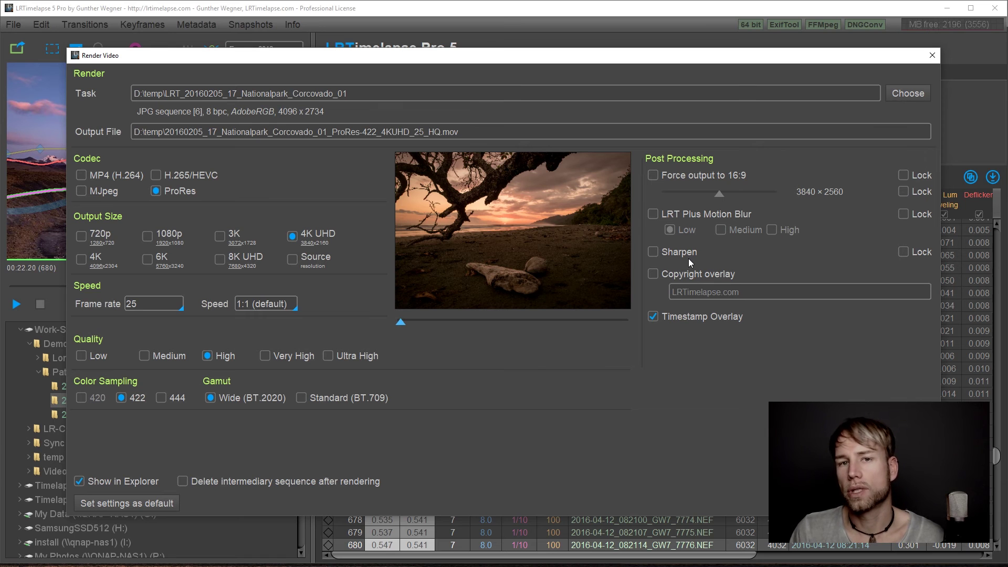
Force 16:9 output at 3840 × 2160 and shift the crop frame lower in the image
left_click(652, 175)
left_click_drag(718, 194, 744, 197)
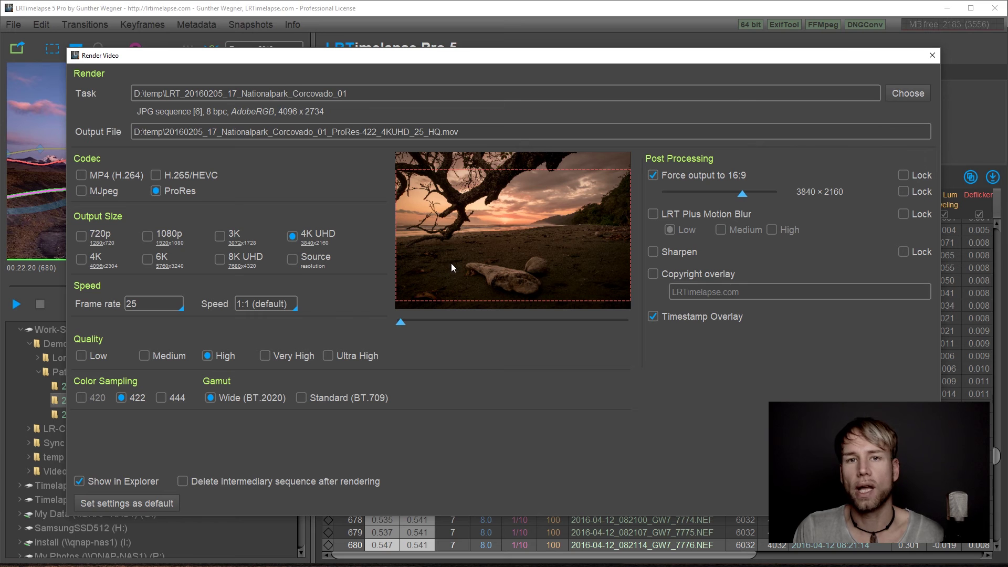
left_click(916, 93)
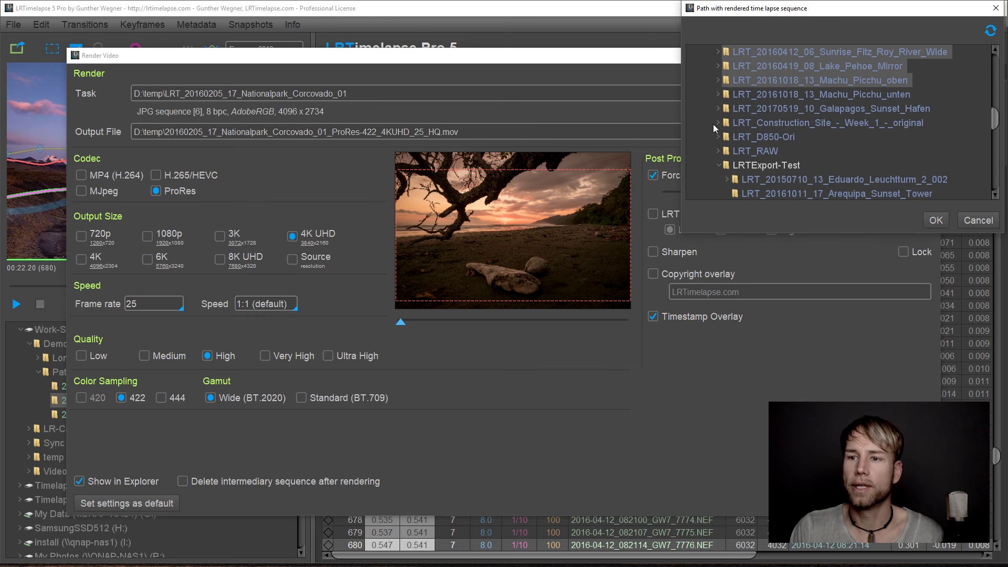
scroll(834, 108, "up", 3)
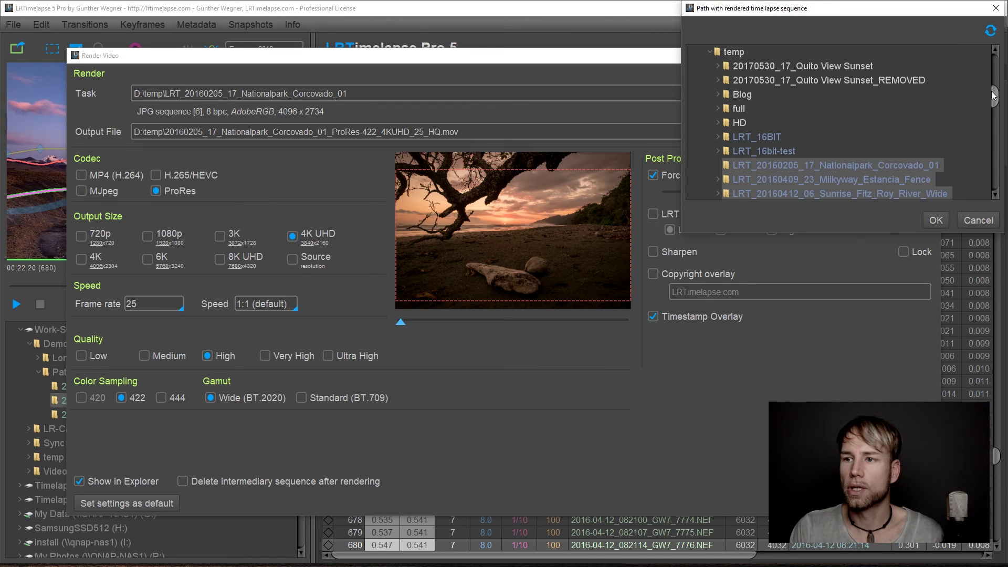
left_click_drag(993, 96, 994, 104)
Keep the folder choice, toggle Force output to 16:9 off and on, and close Render Video
left_click(935, 219)
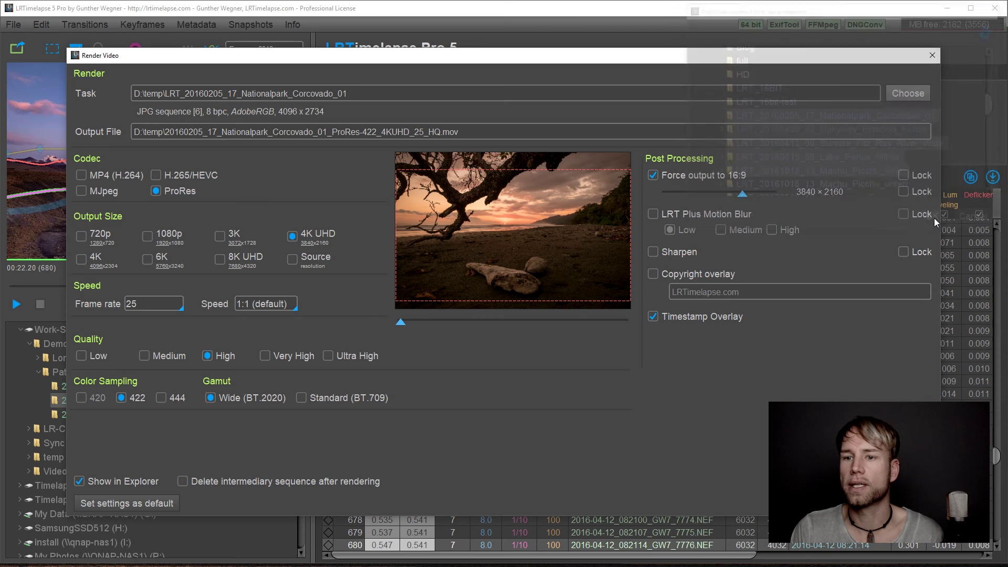
left_click(653, 179)
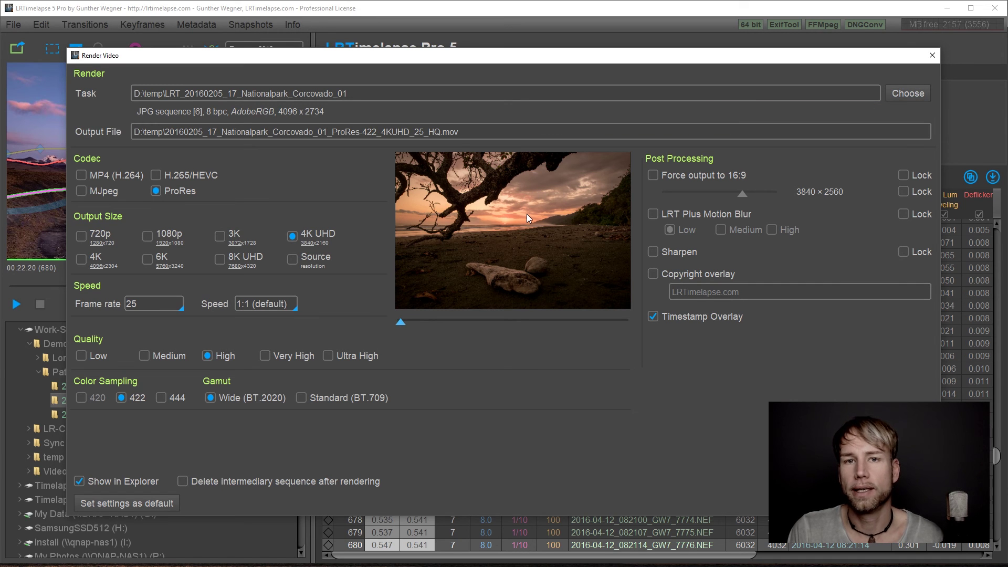
left_click(651, 173)
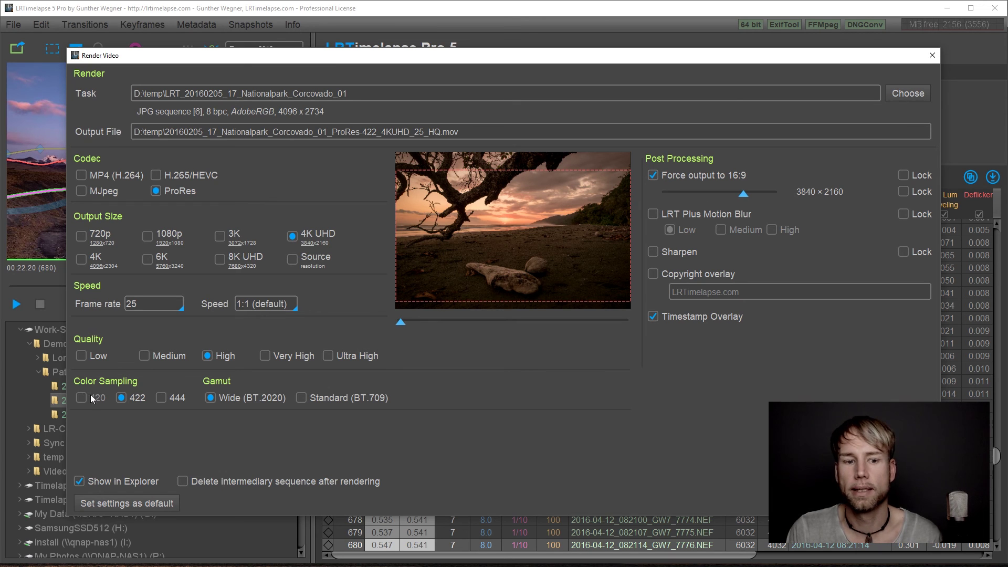
left_click(102, 506)
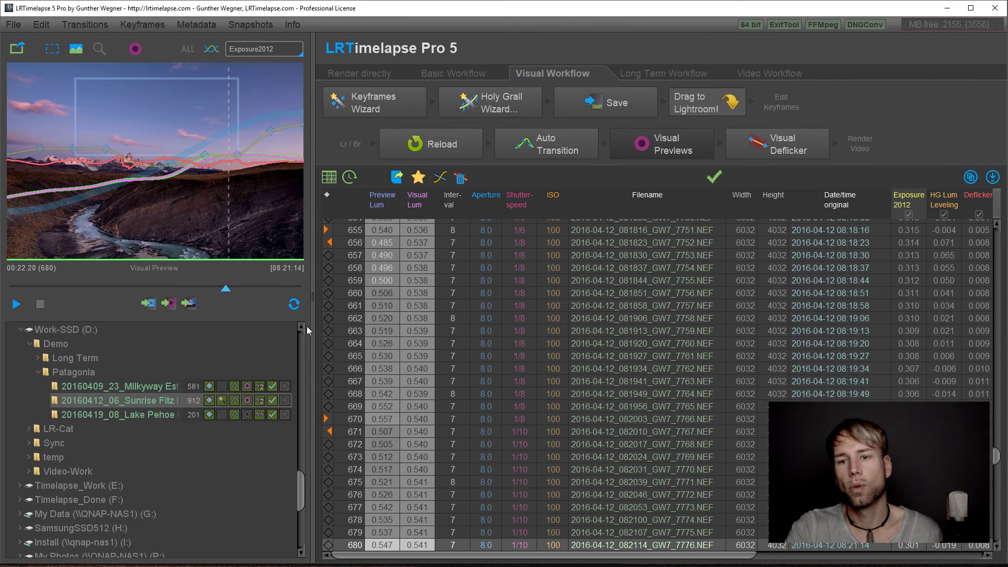
Load the Milkyway Estancia Fence sequence as the Render Video task
left_click(14, 25)
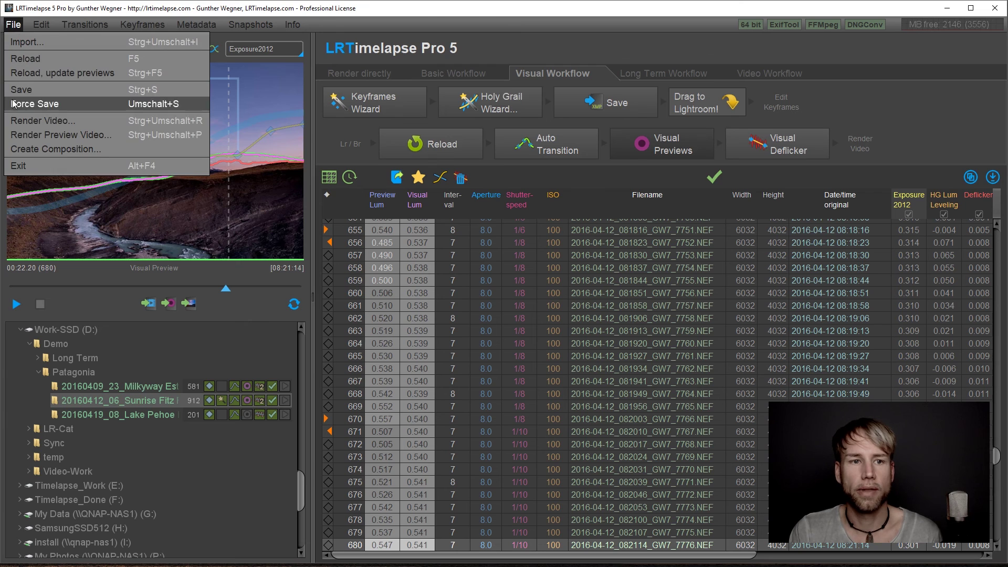
left_click(30, 122)
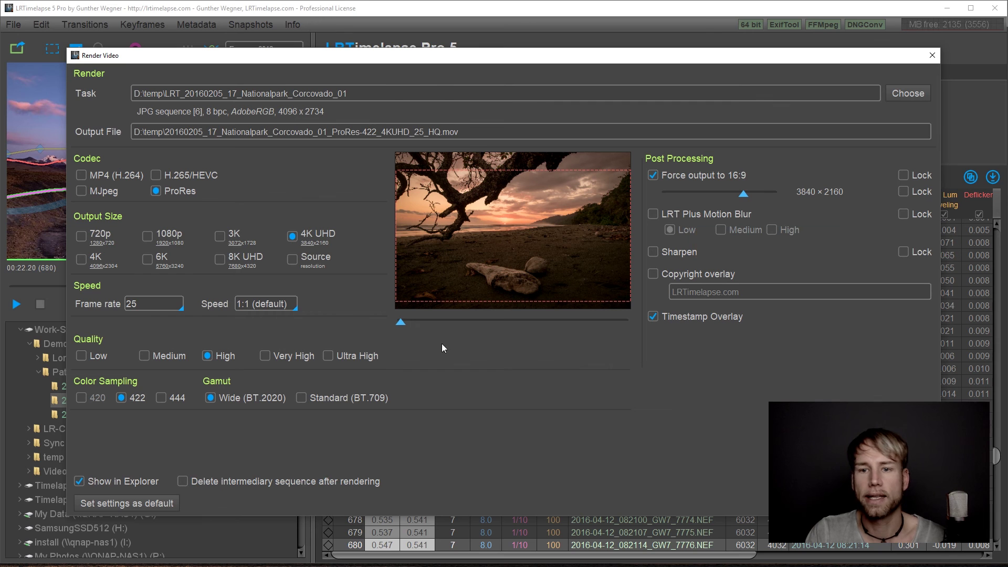
left_click(913, 92)
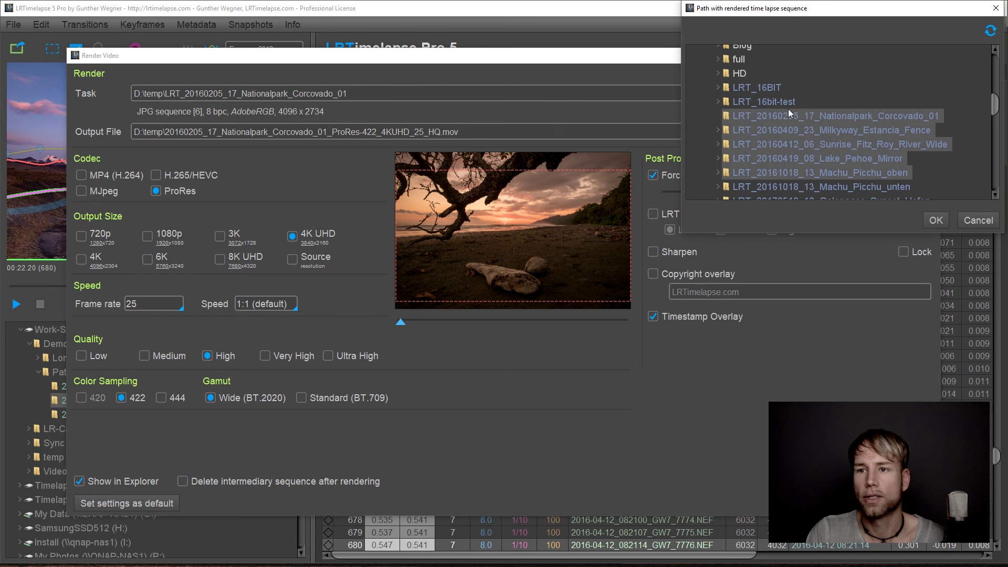
left_click(928, 224)
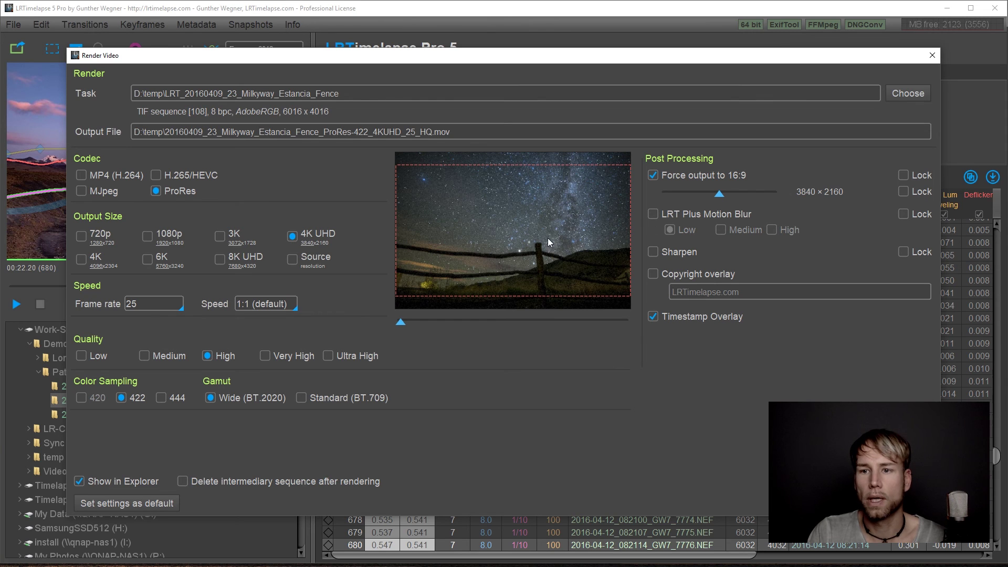
Lower the 16:9 crop over the fence and enable Low LRT Plus Motion Blur and Sharpen
left_click_drag(725, 190, 751, 194)
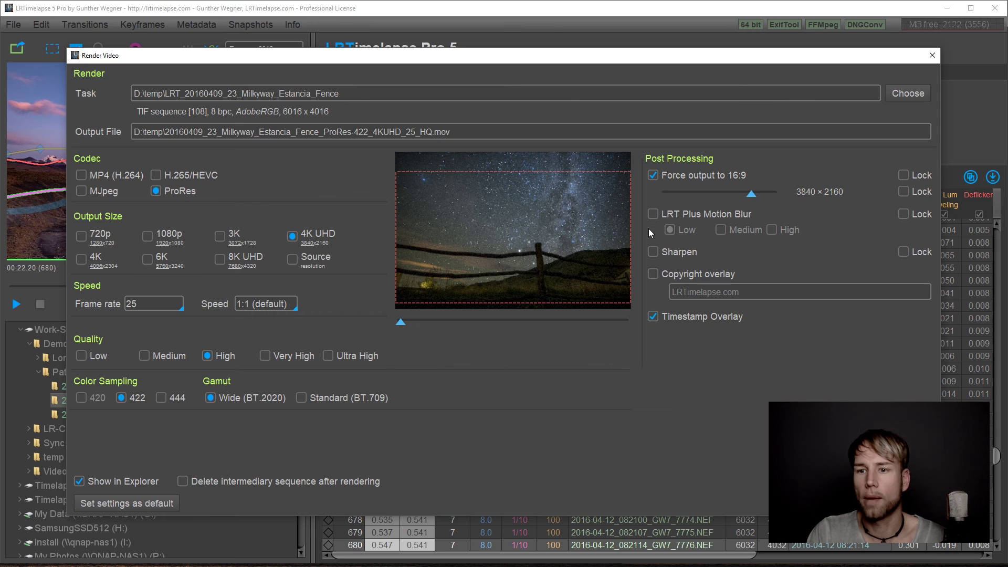
left_click(653, 215)
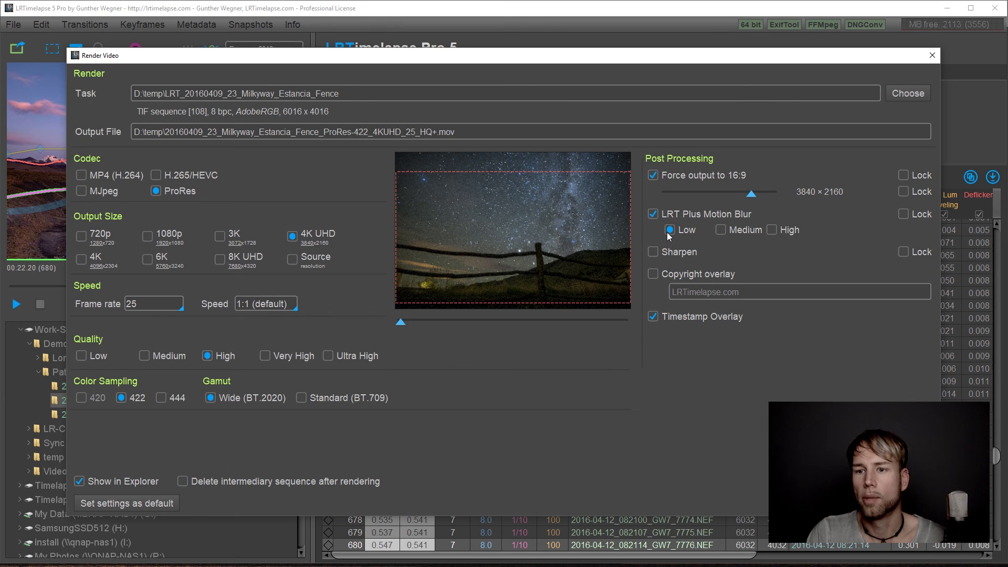
left_click(655, 252)
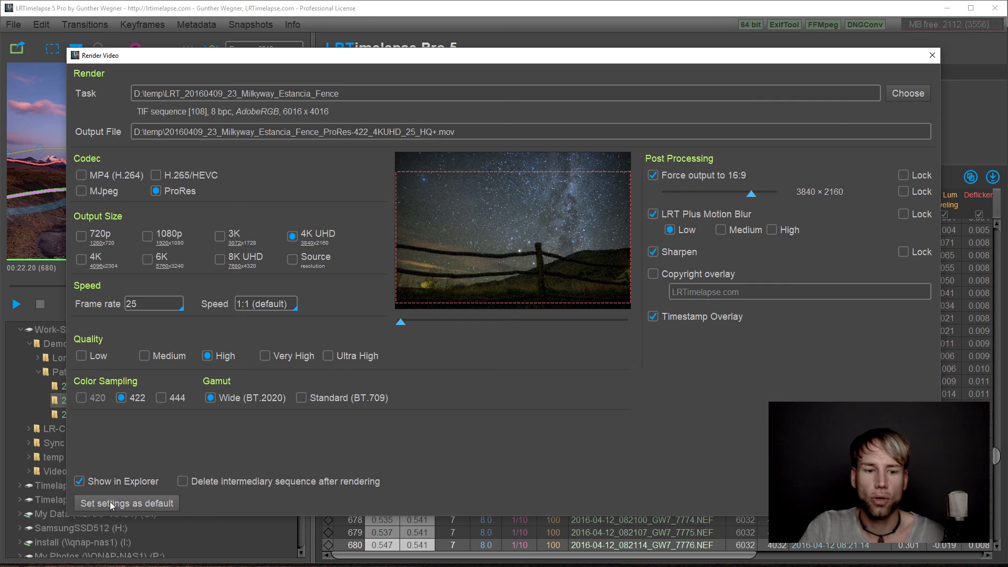
left_click(900, 94)
Load Machu Picchu oben as the render task, cancelling a switch to Sunrise Fitz Roy River Wide
left_click(754, 145)
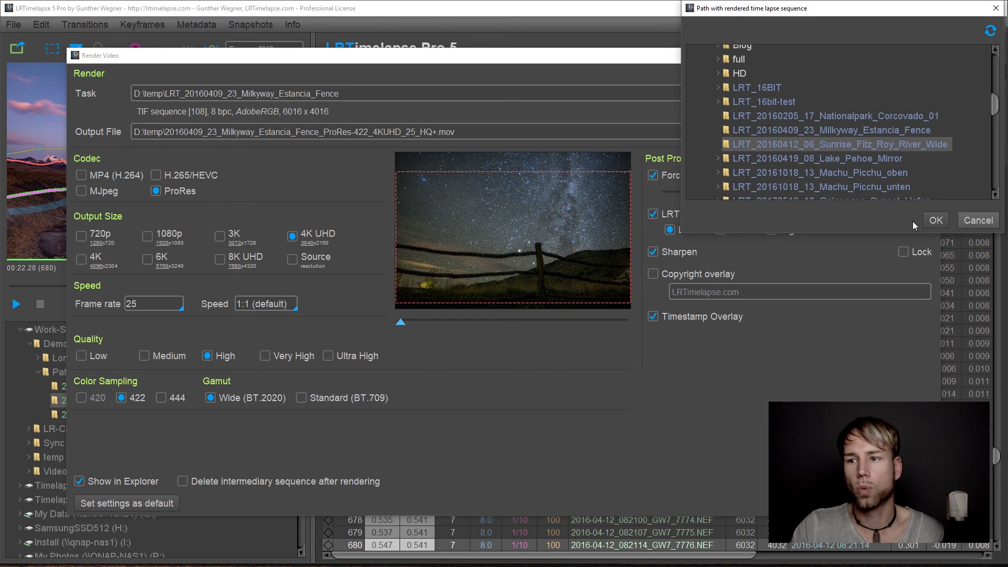
left_click(936, 220)
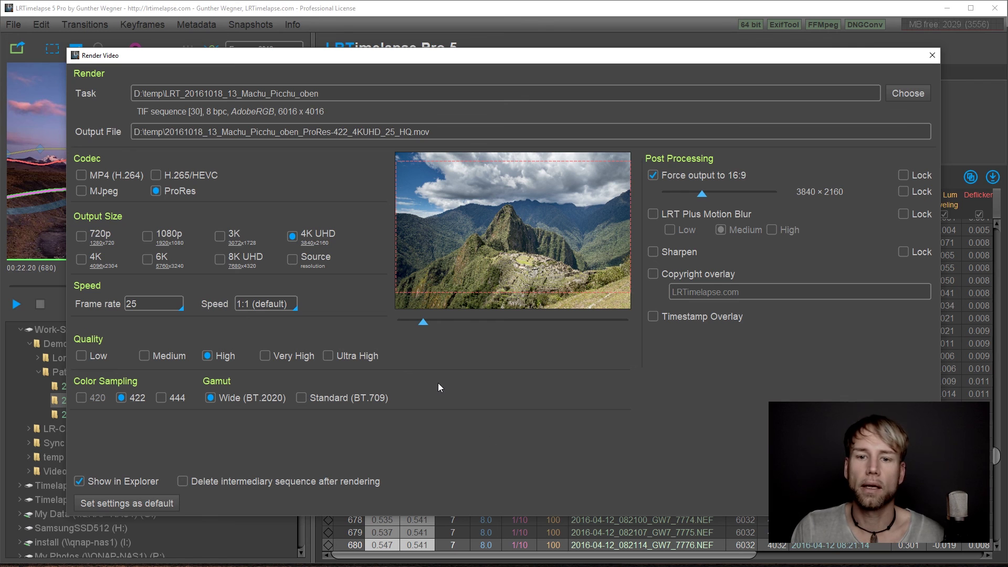
left_click(902, 95)
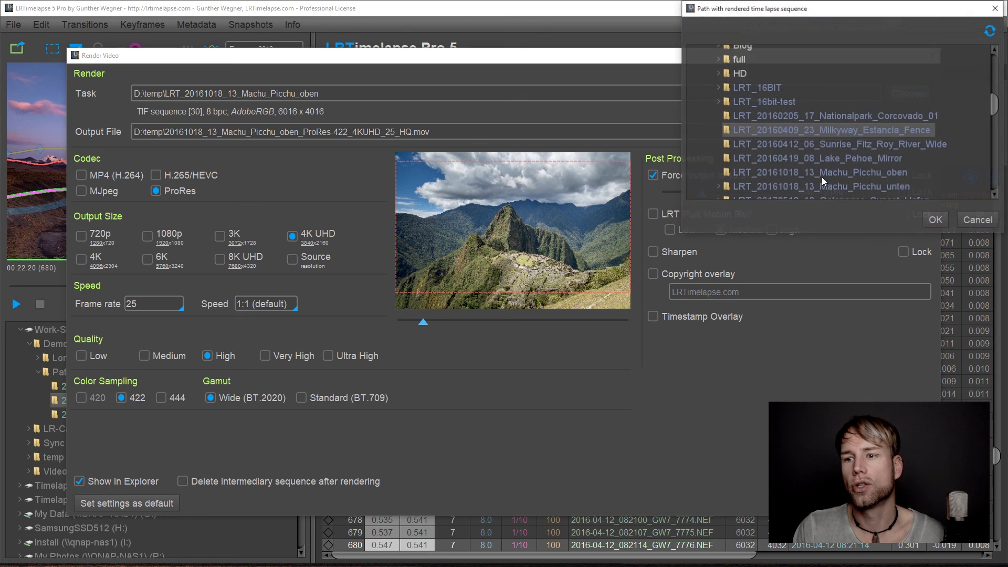
left_click(803, 144)
left_click(978, 220)
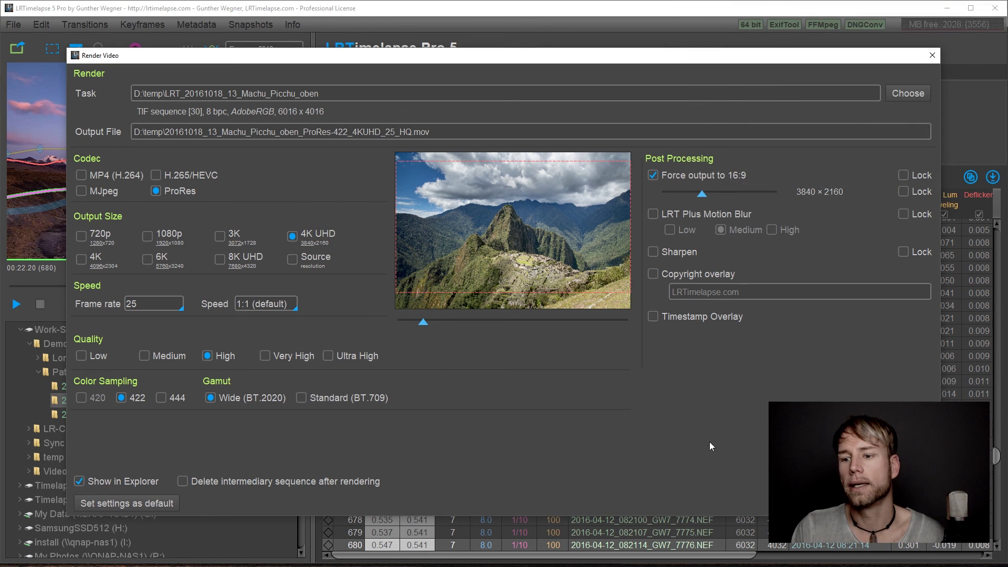